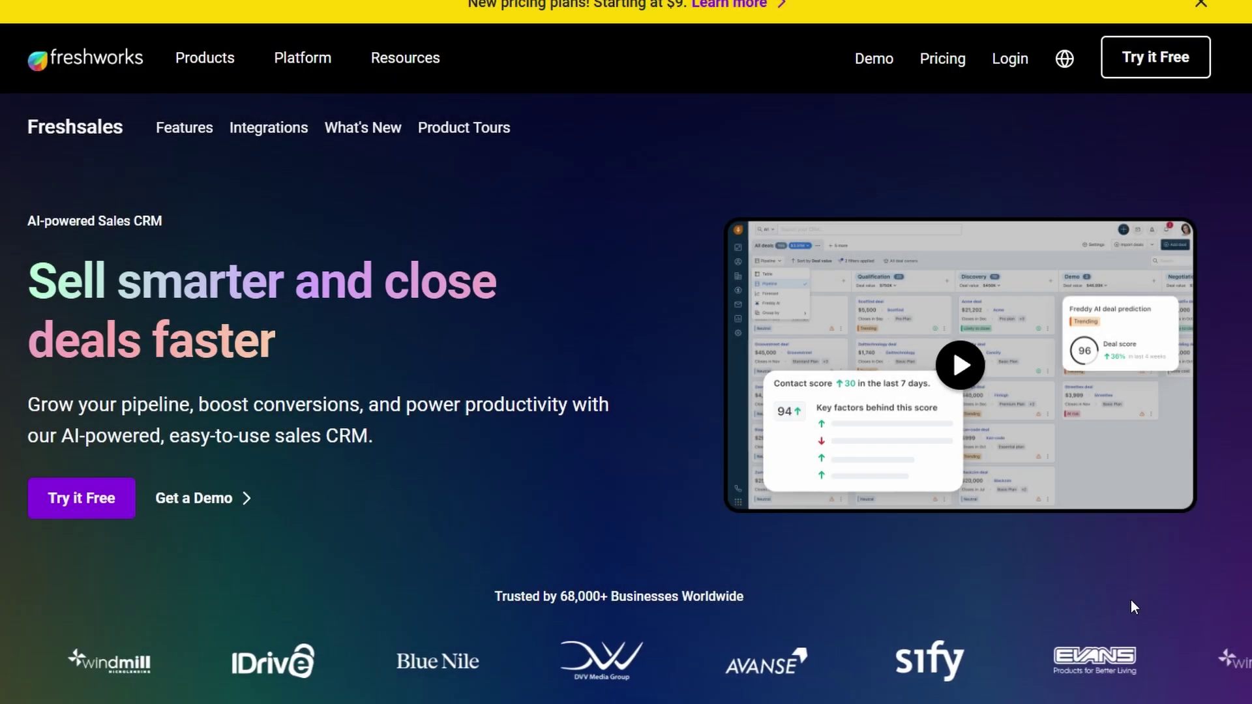
- Scroll through the Freshsales page, return to the top and play the introduction video
scroll(1132, 601, down, 5)
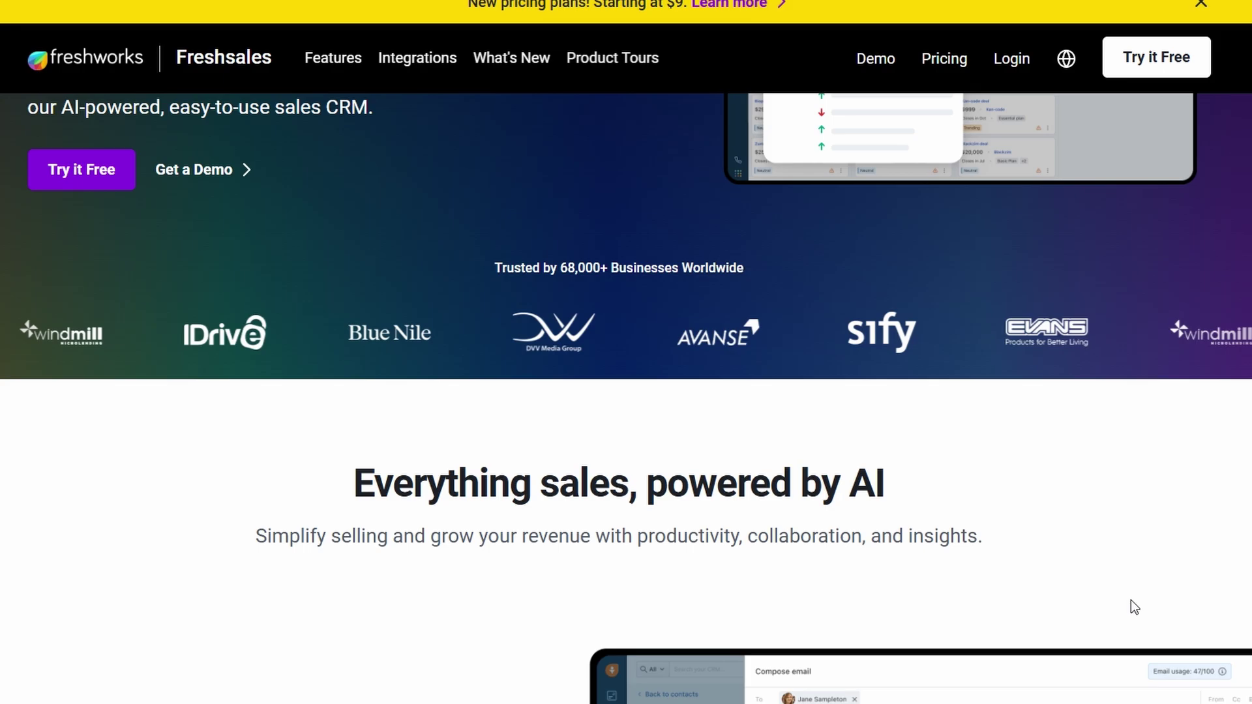
scroll(1131, 600, up, 5)
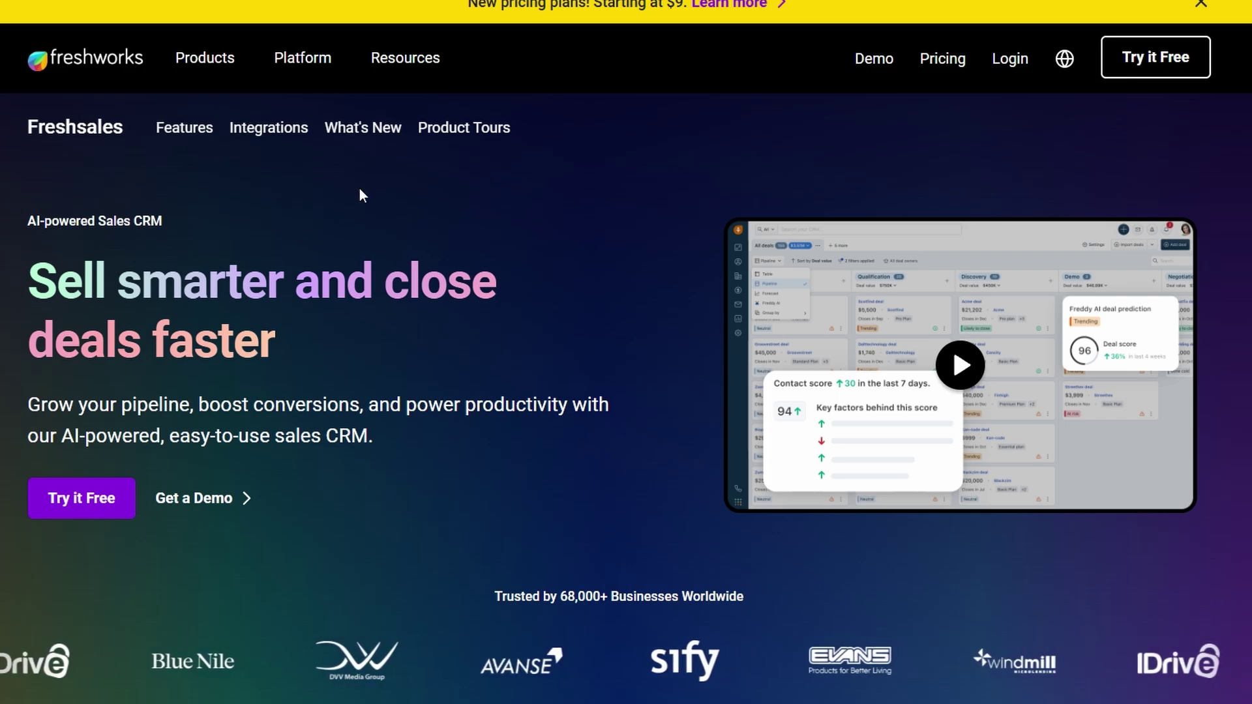
scroll(453, 228, down, 4)
scroll(455, 230, down, 5)
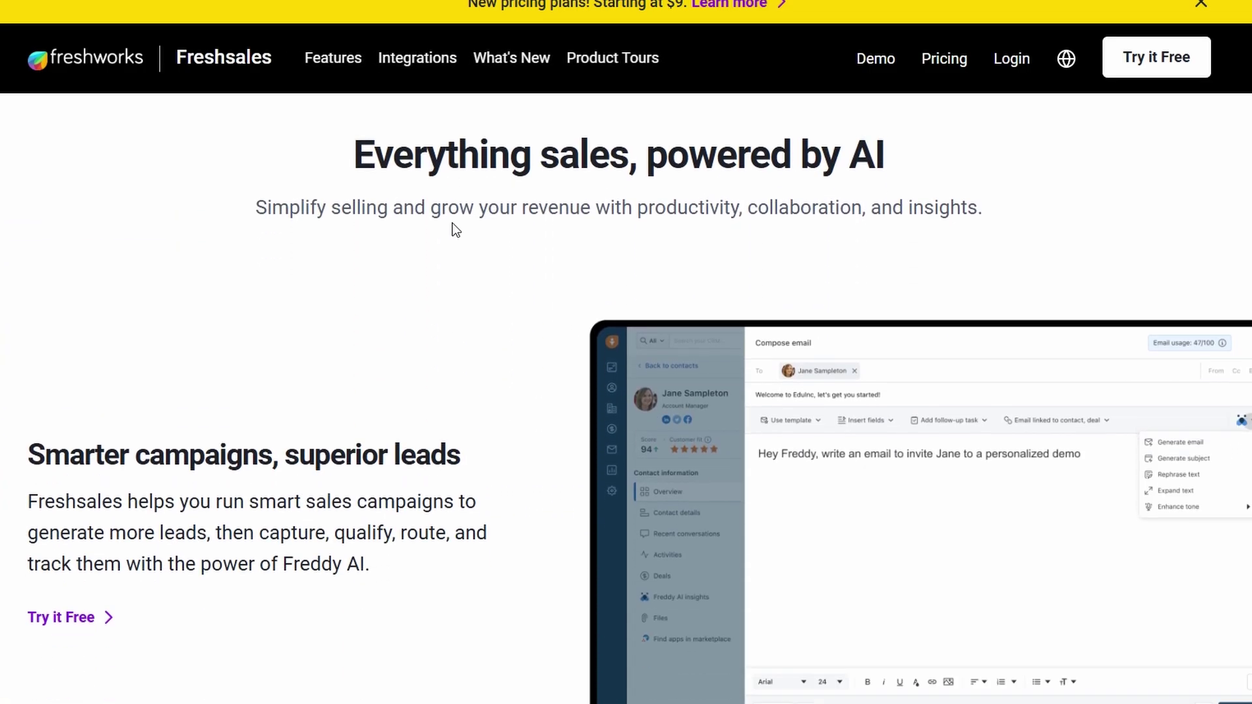
click(256, 60)
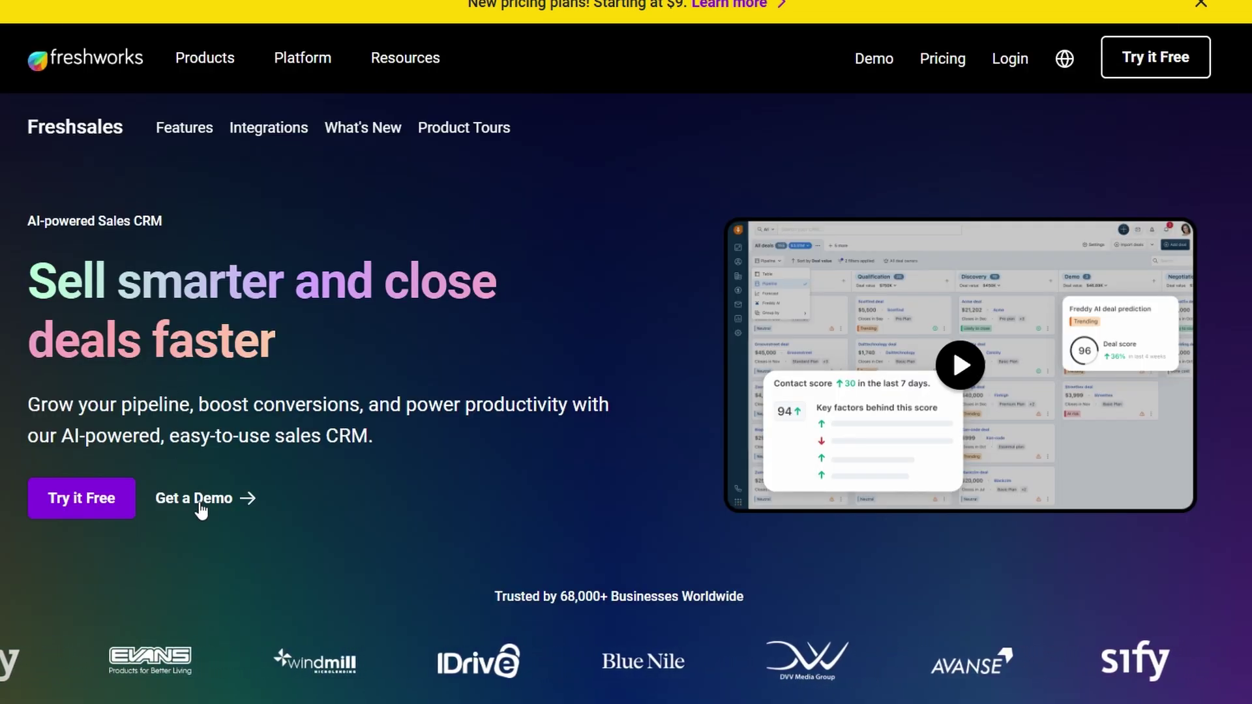
click(976, 367)
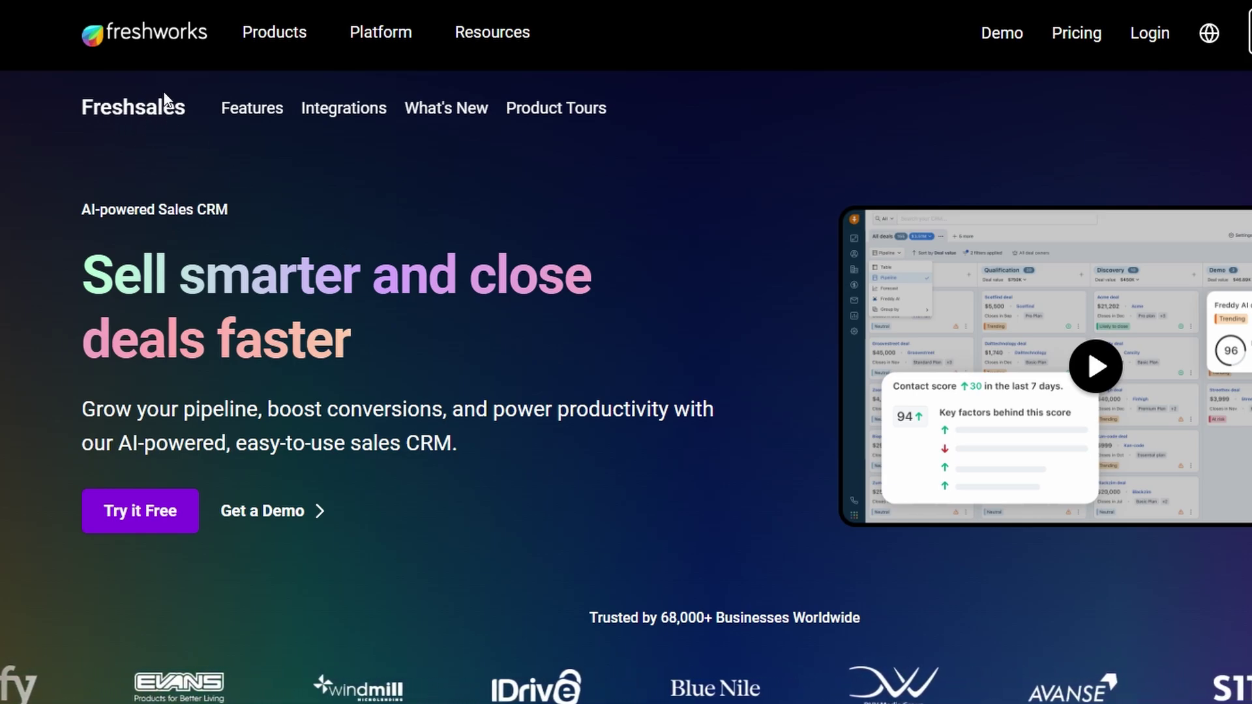
- Start a Freshsales free trial and sign up with an e-mail account
mouse_move(280, 34)
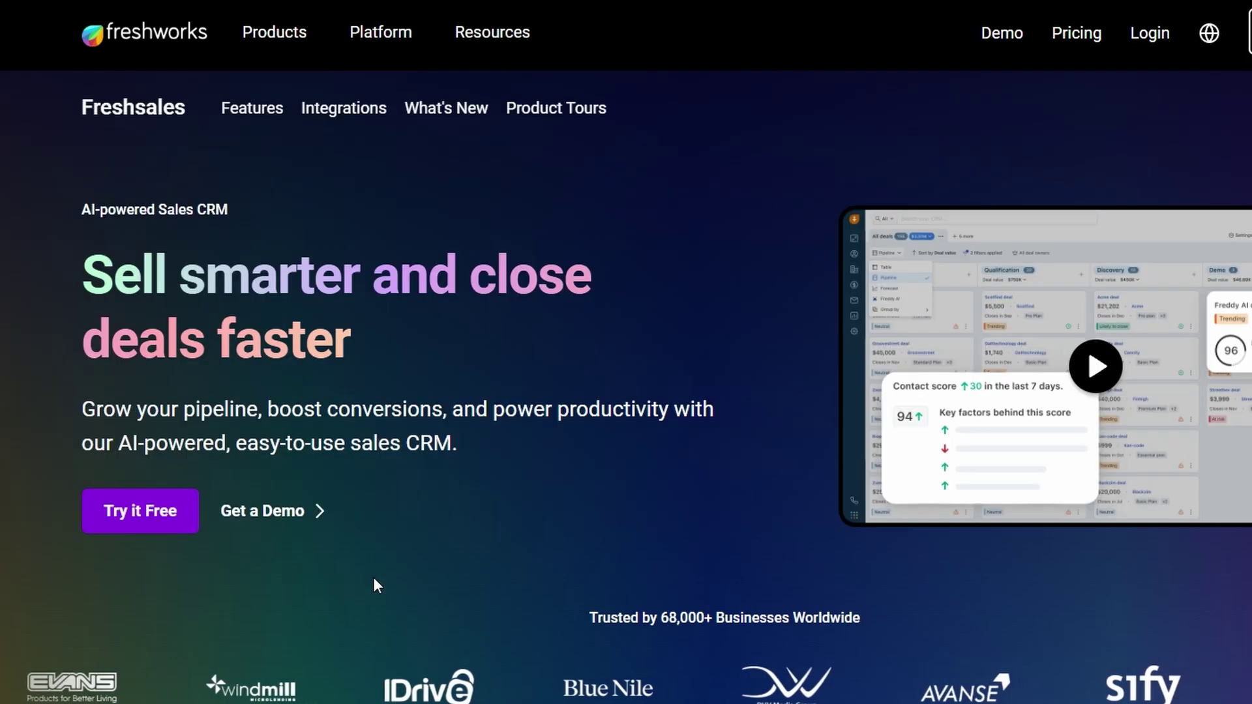
click(140, 511)
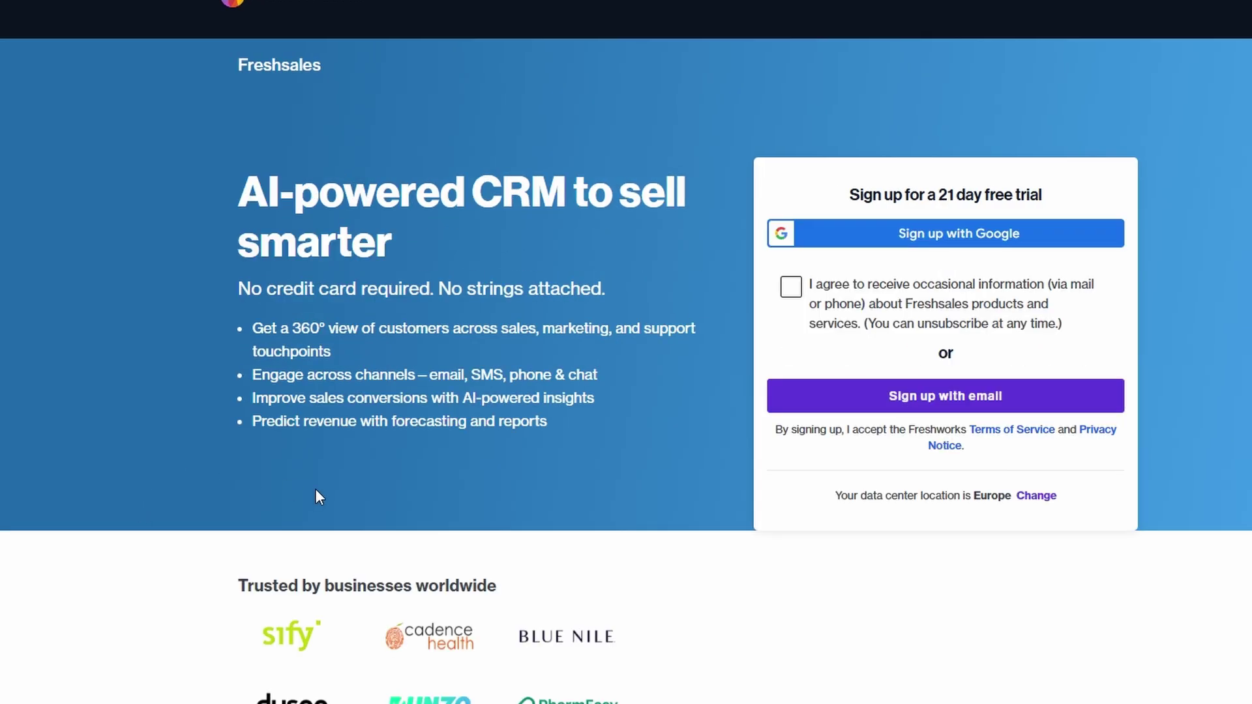
click(934, 236)
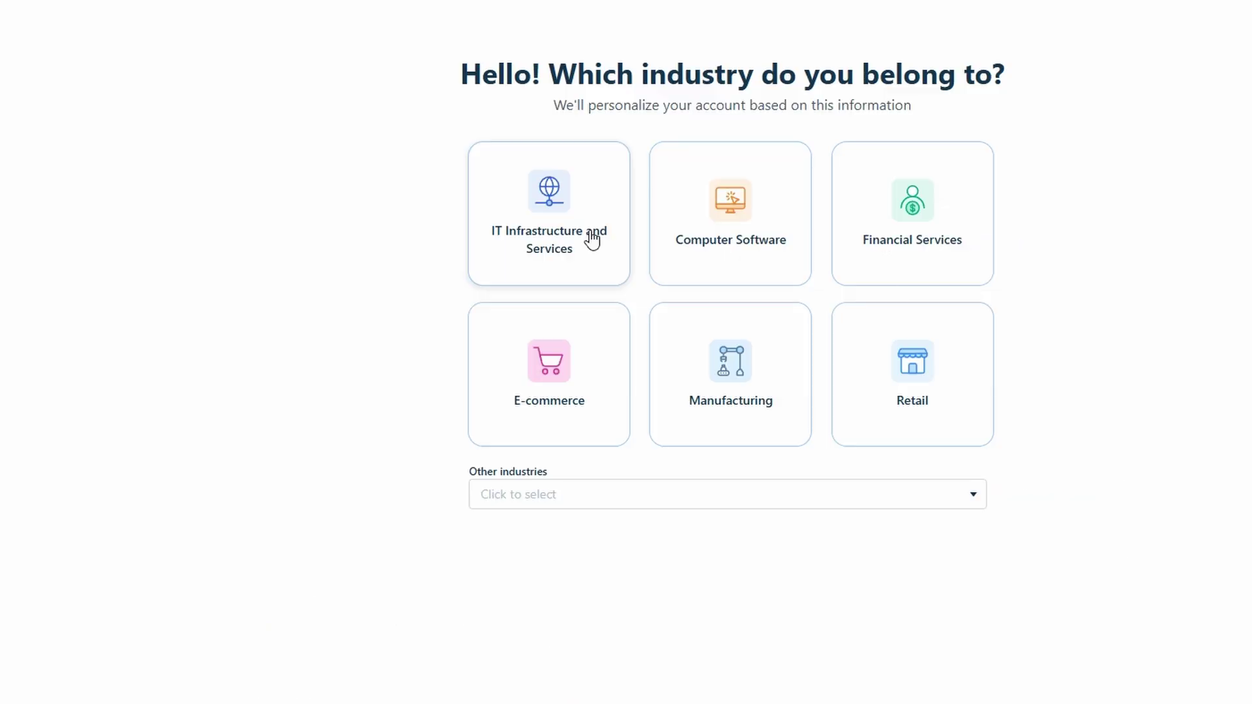
- Set the onboarding industry to Internet from the other industries list, replacing IT Infrastructure
click(592, 241)
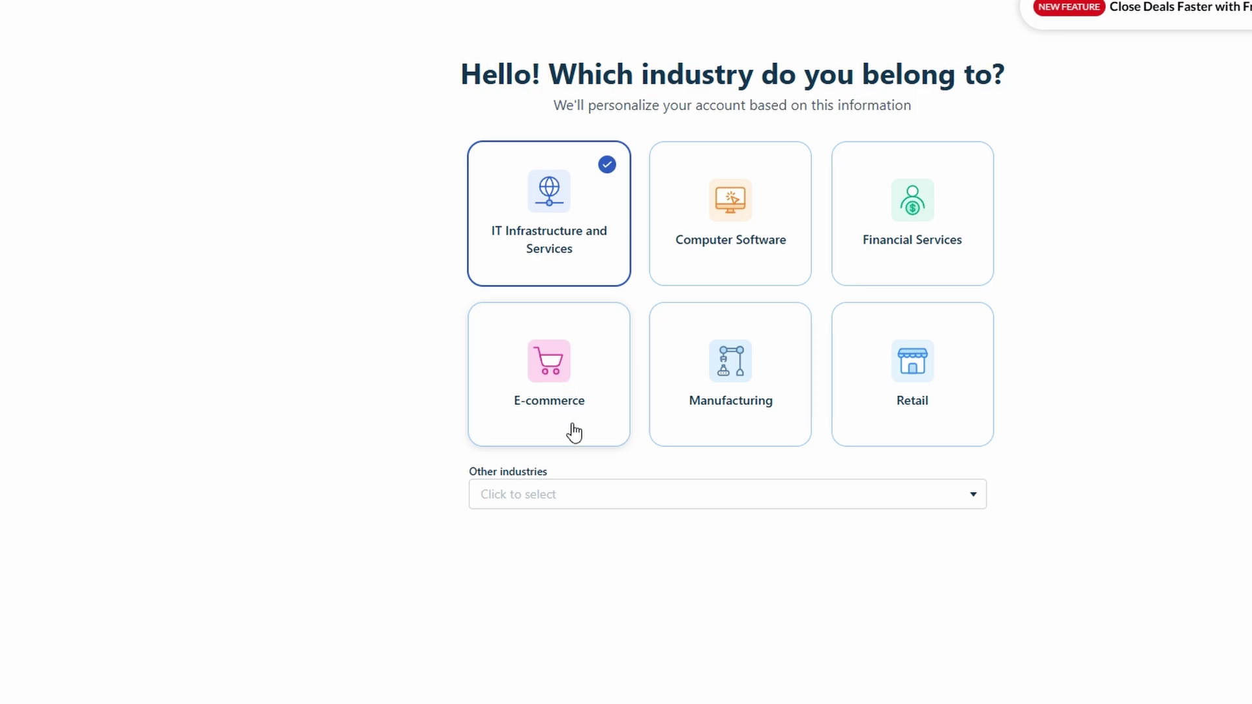
click(625, 500)
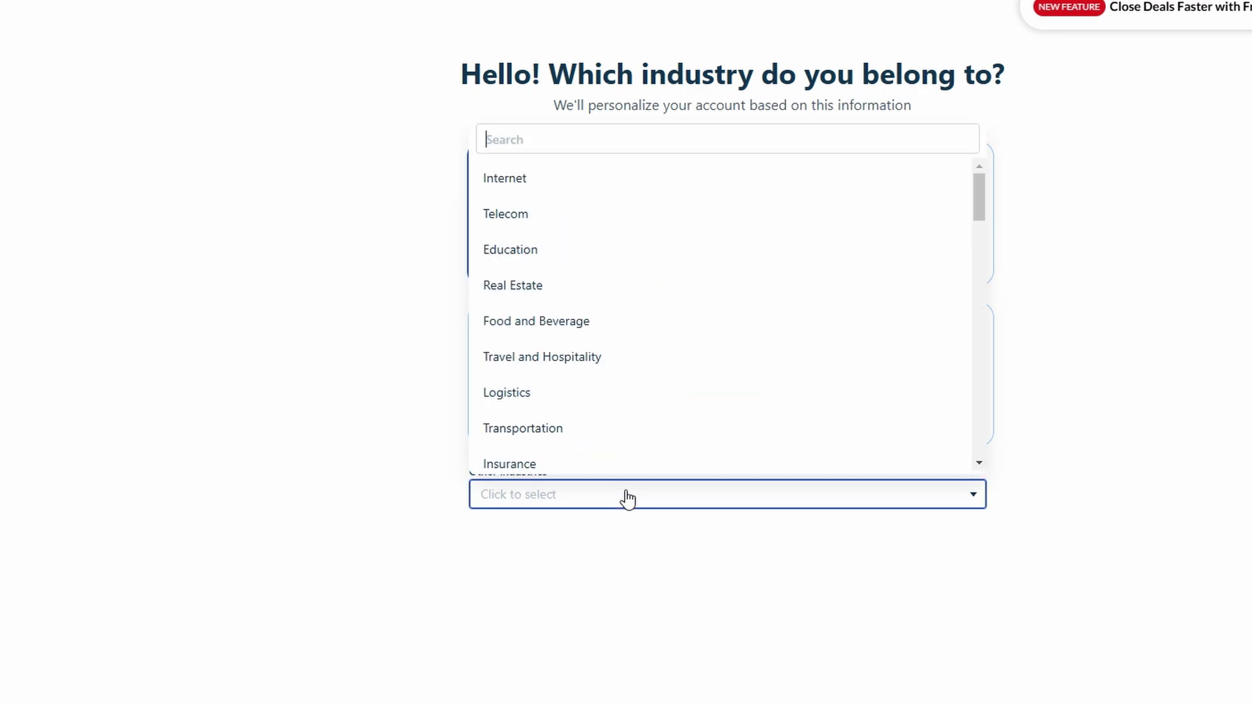
click(566, 181)
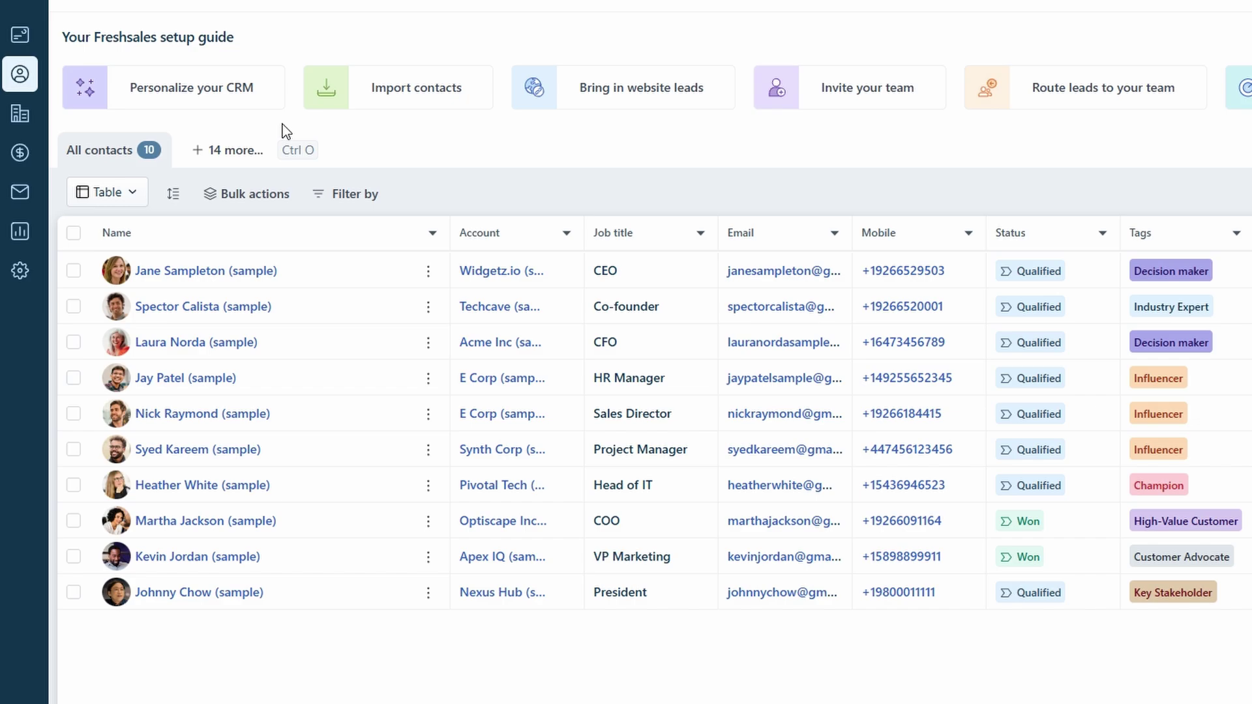
- Look through the Dashboards charts, then go to the Contacts list
click(20, 34)
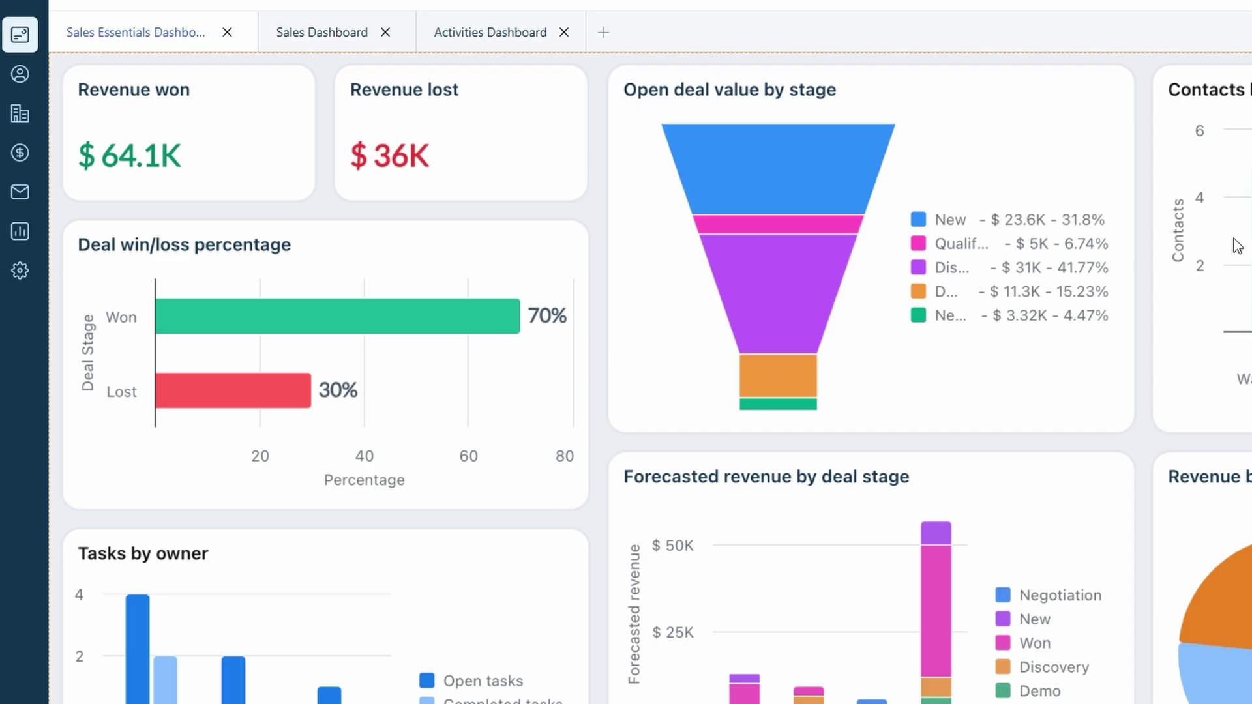
scroll(968, 436, down, 5)
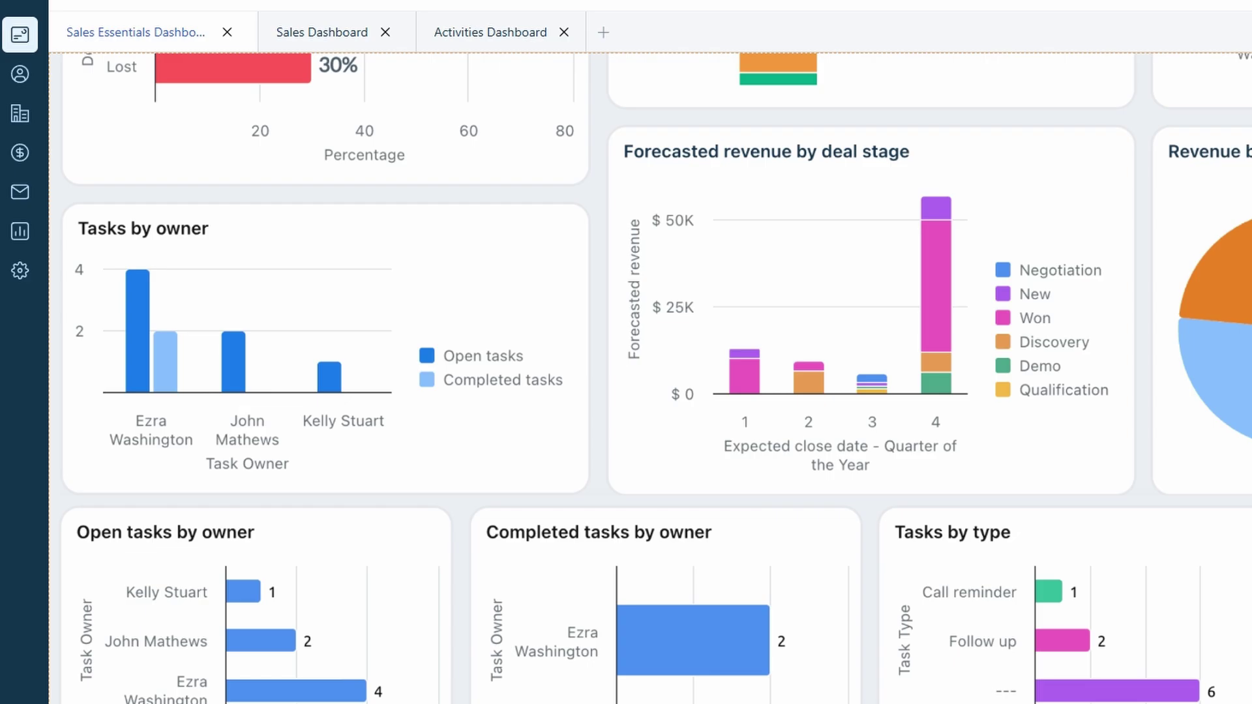
scroll(652, 378, up, 5)
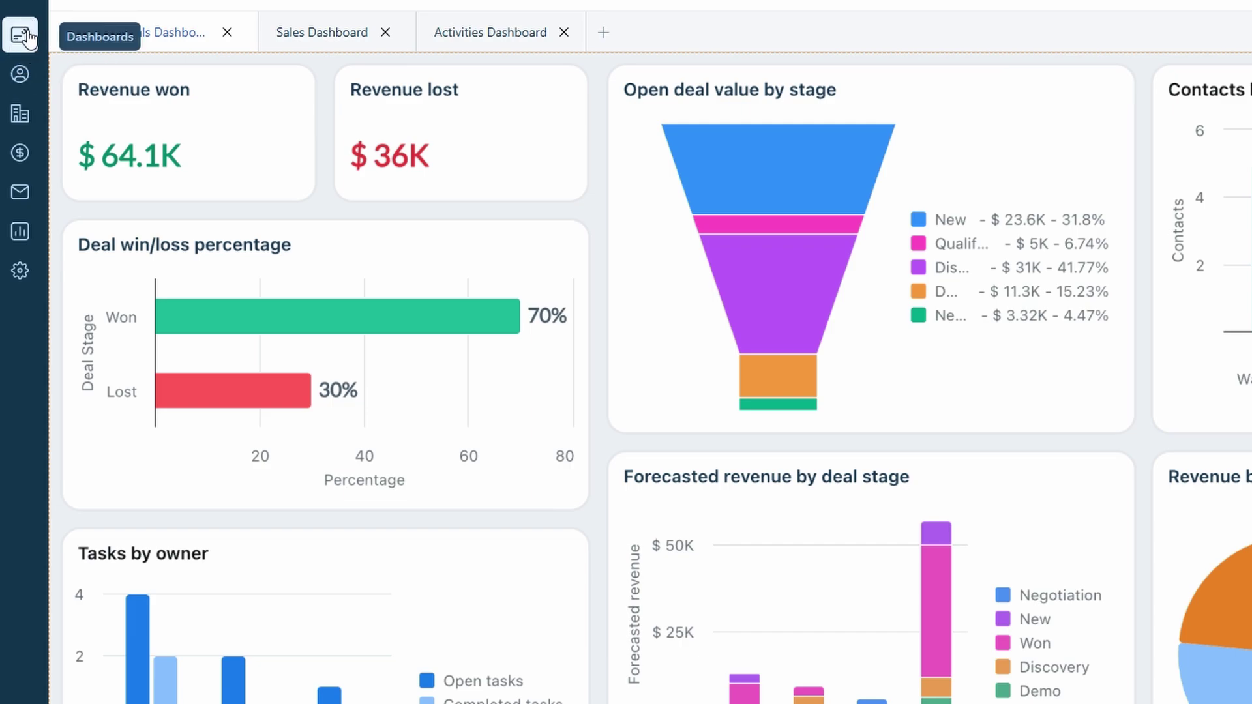
click(19, 76)
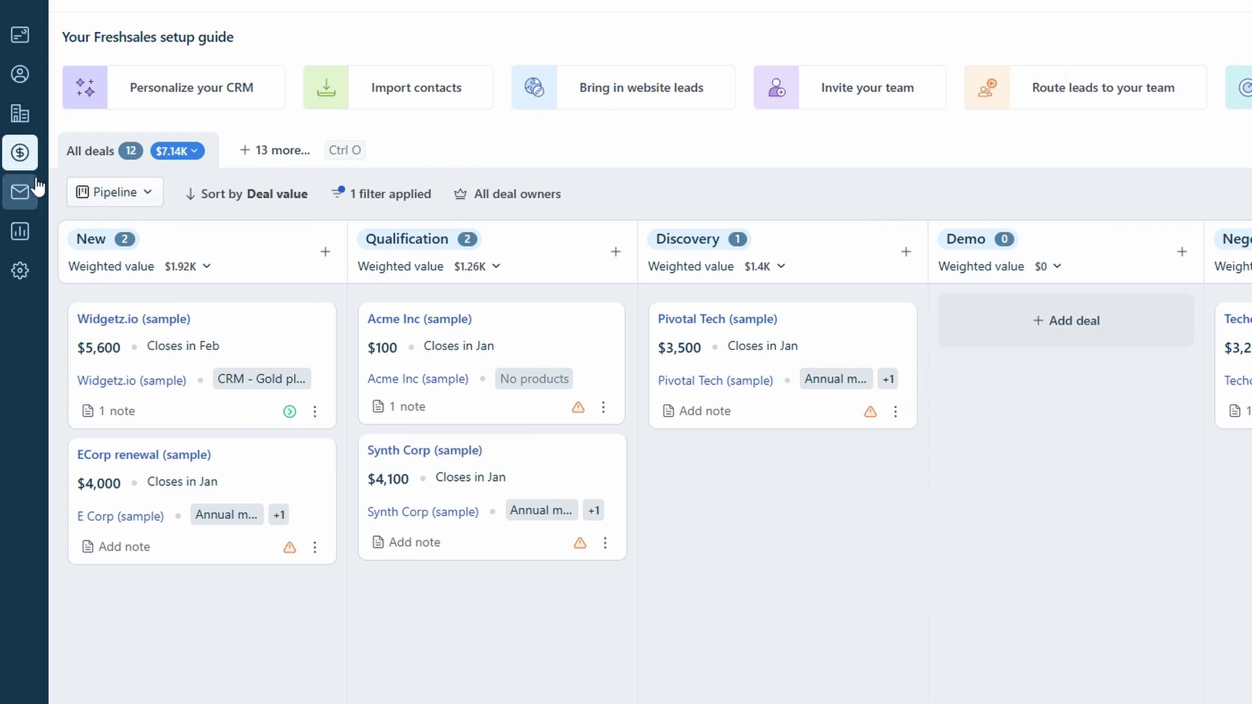
- Visit Conversations, Analytics and Admin Settings, then show the quick-add options for new records
click(10, 194)
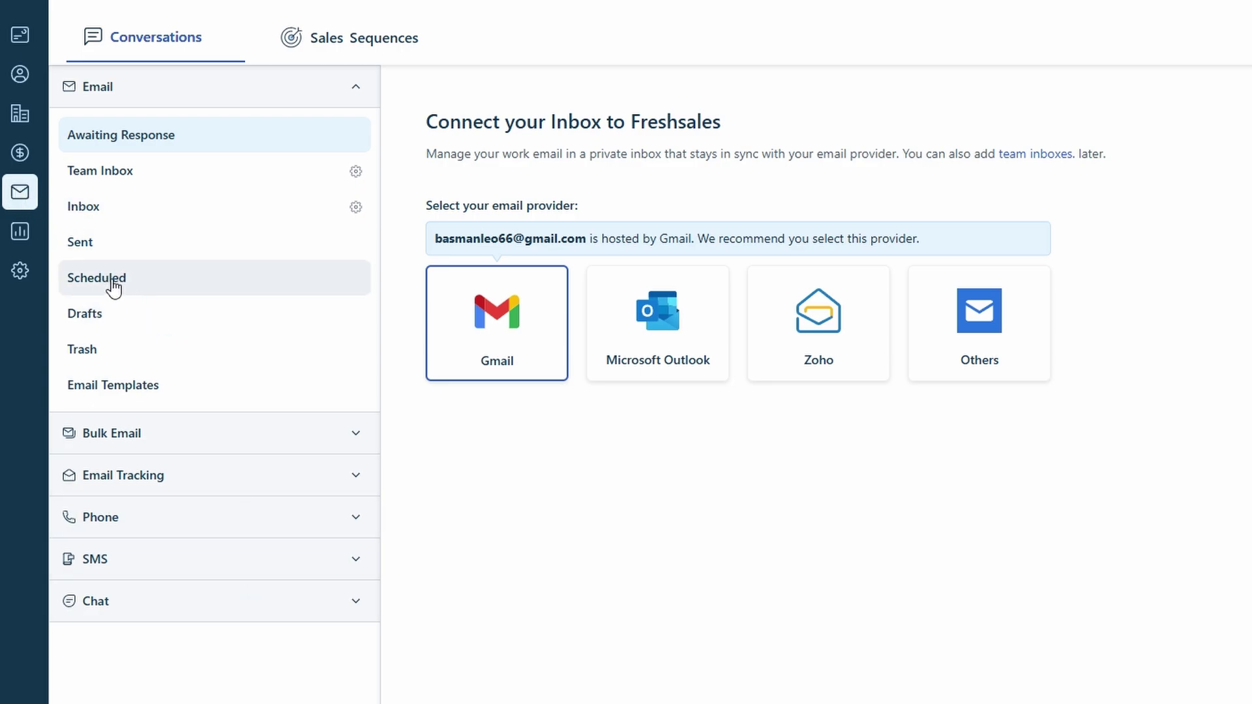
click(7, 231)
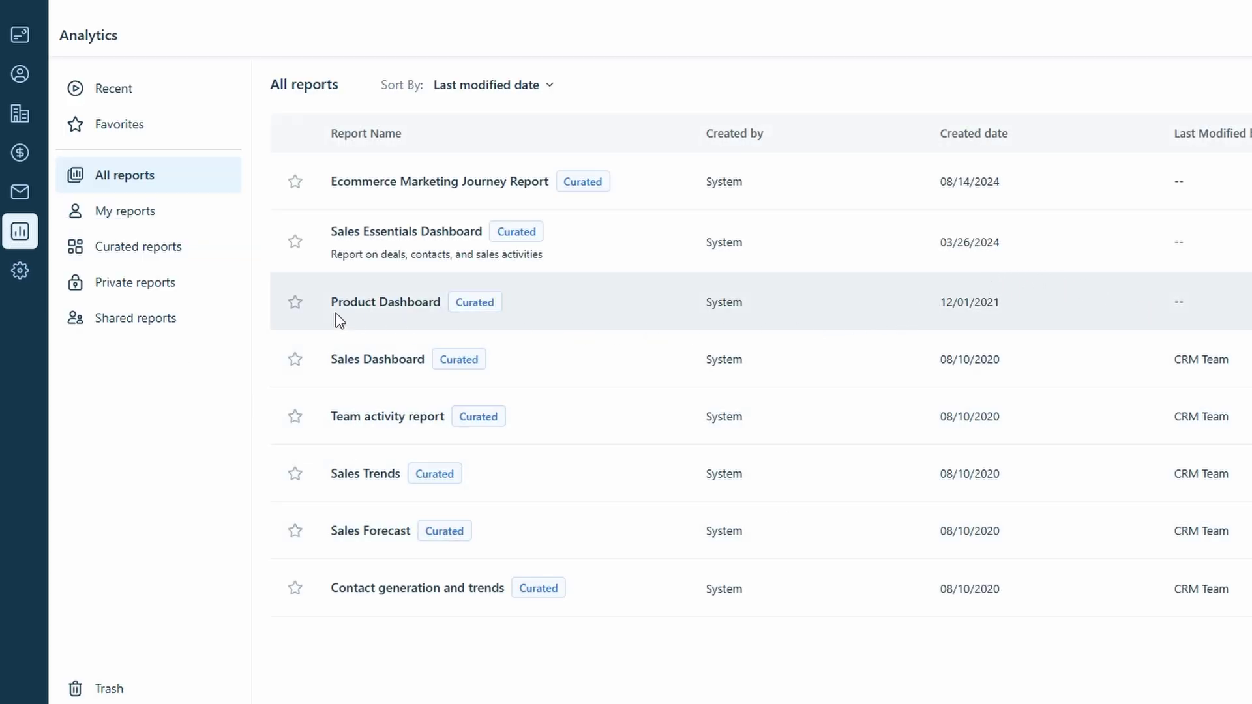
click(30, 275)
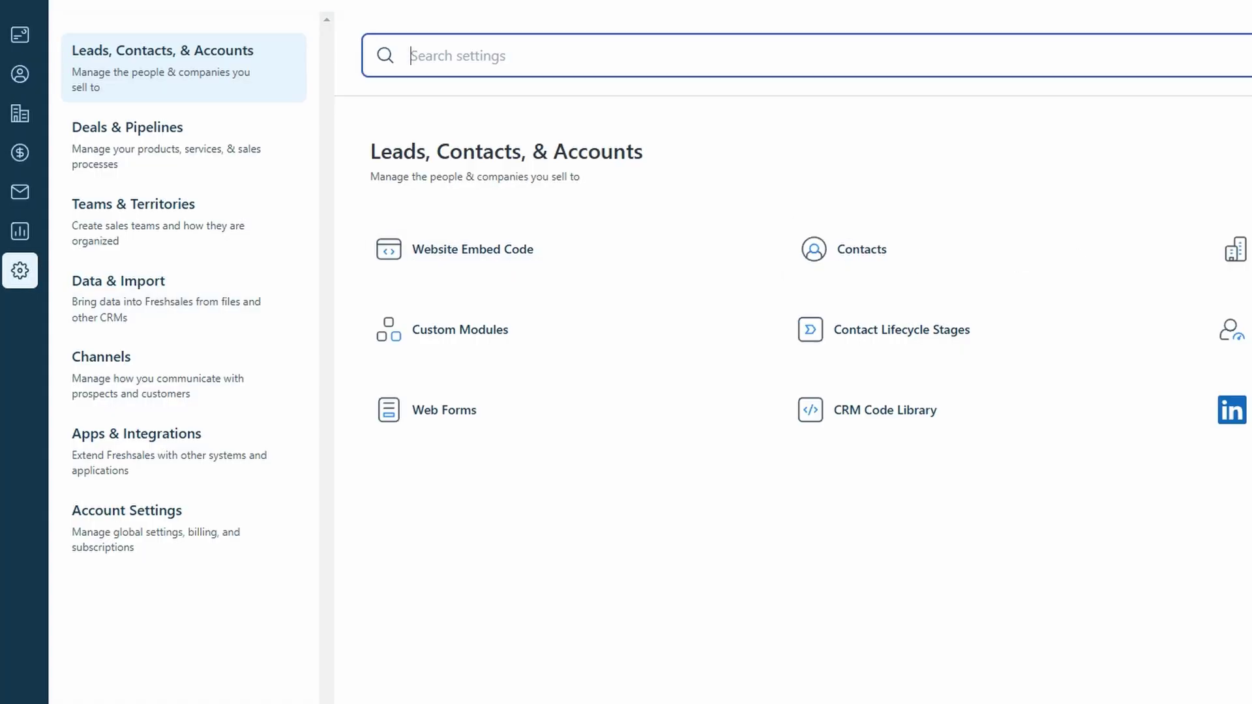
click(1192, 17)
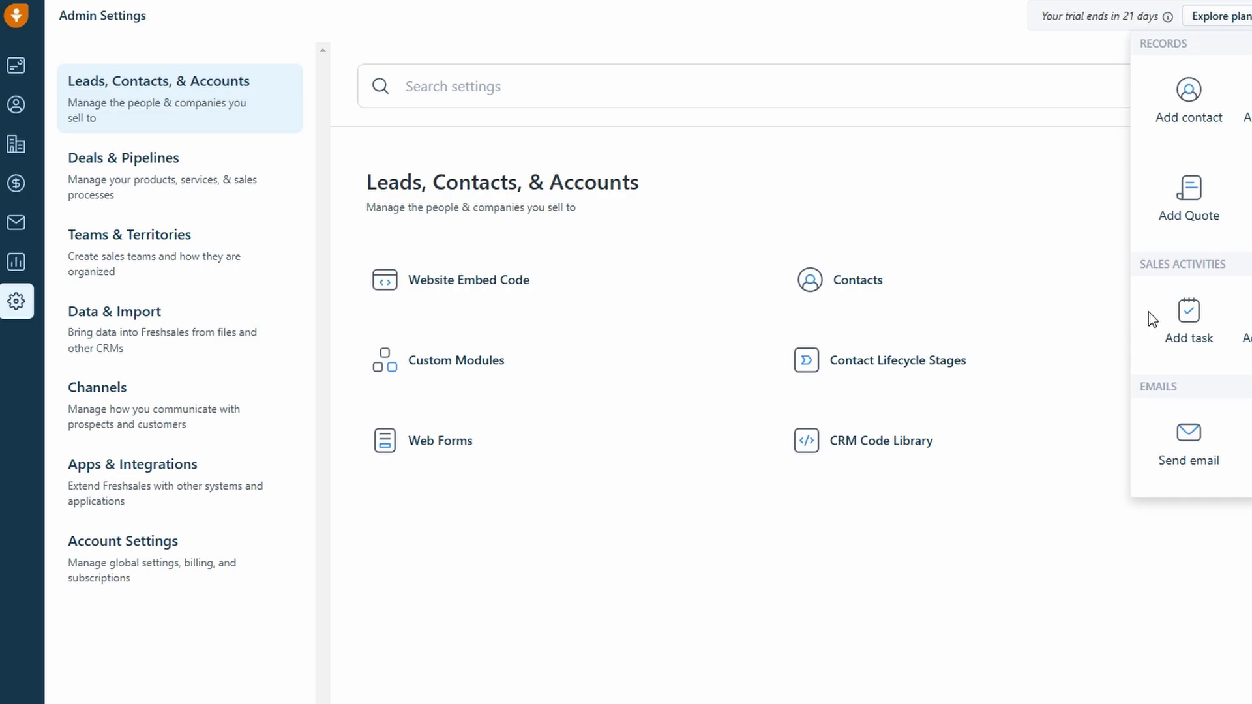
- Go to Dashboards, then back to the Contacts list of 10 sample contacts
click(9, 64)
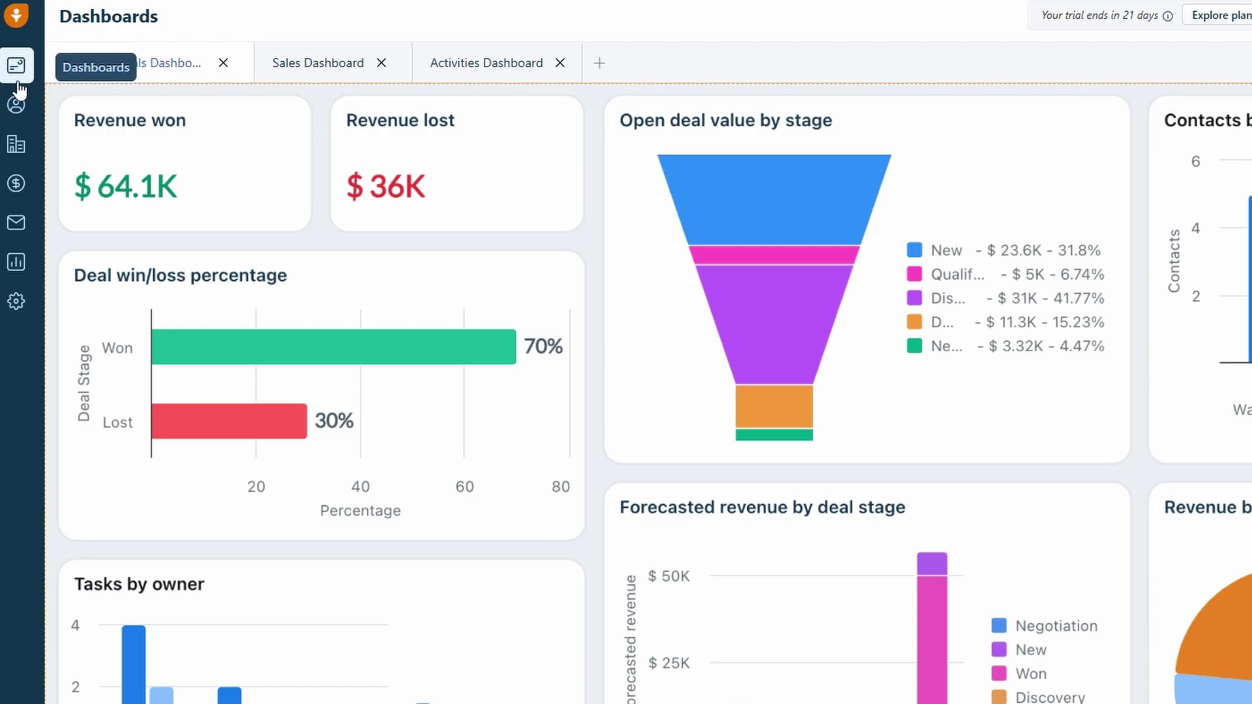
click(16, 105)
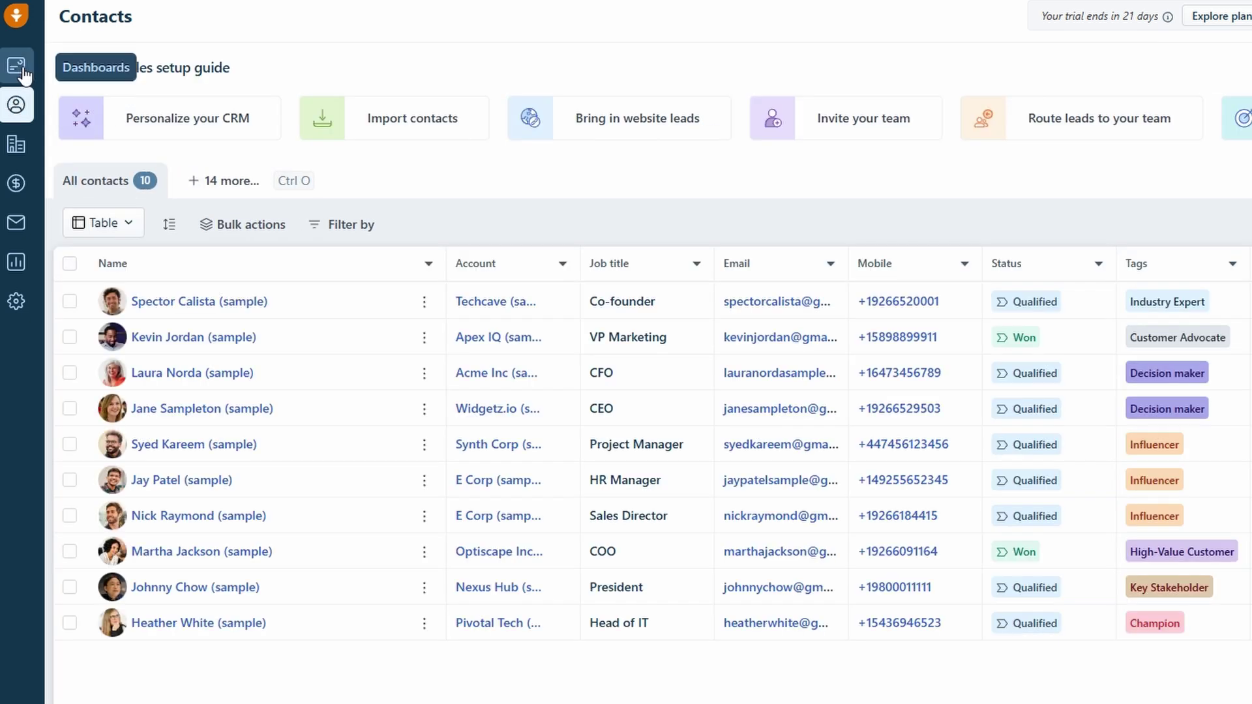
click(15, 142)
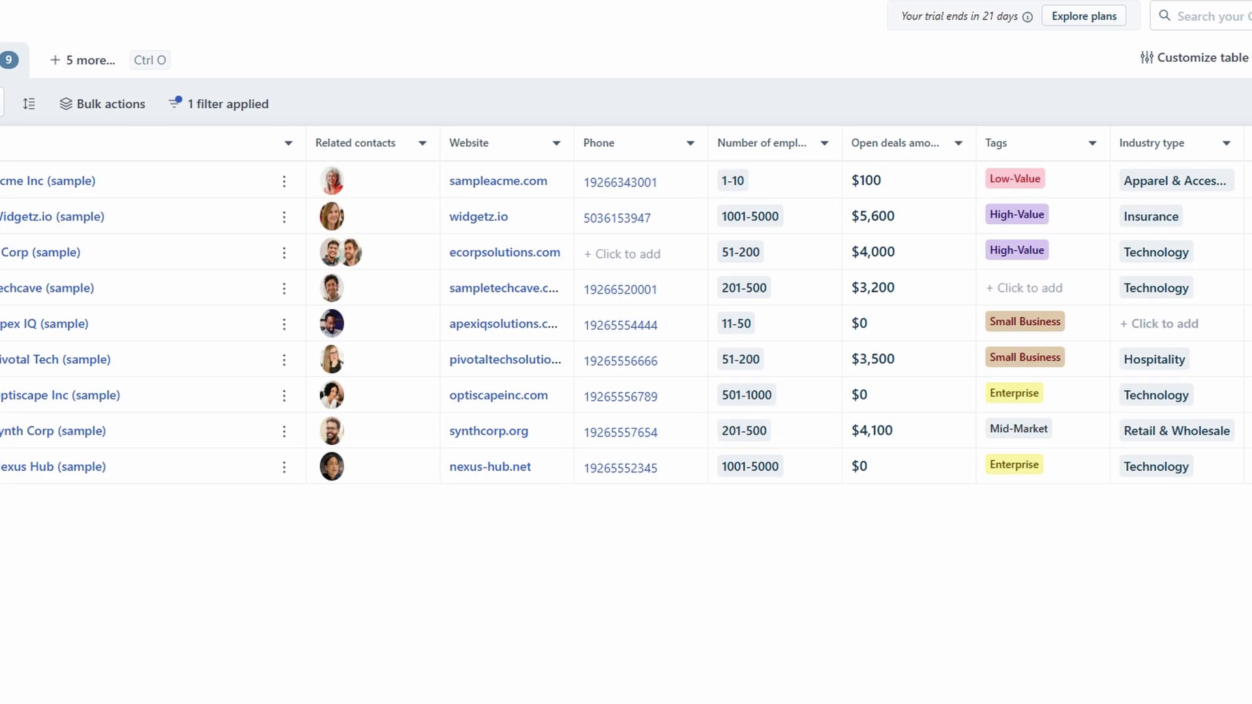
key(alt+Left)
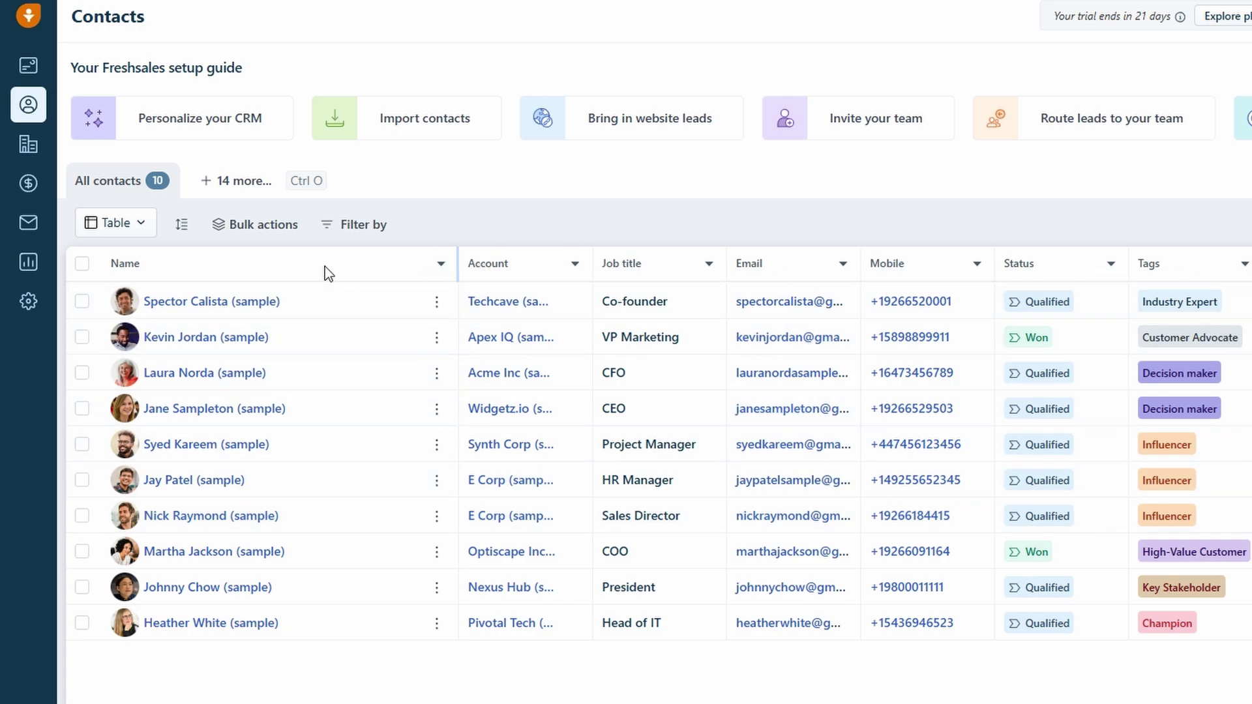
- Open the Accounts list and review its Group by options without applying any grouping
click(28, 141)
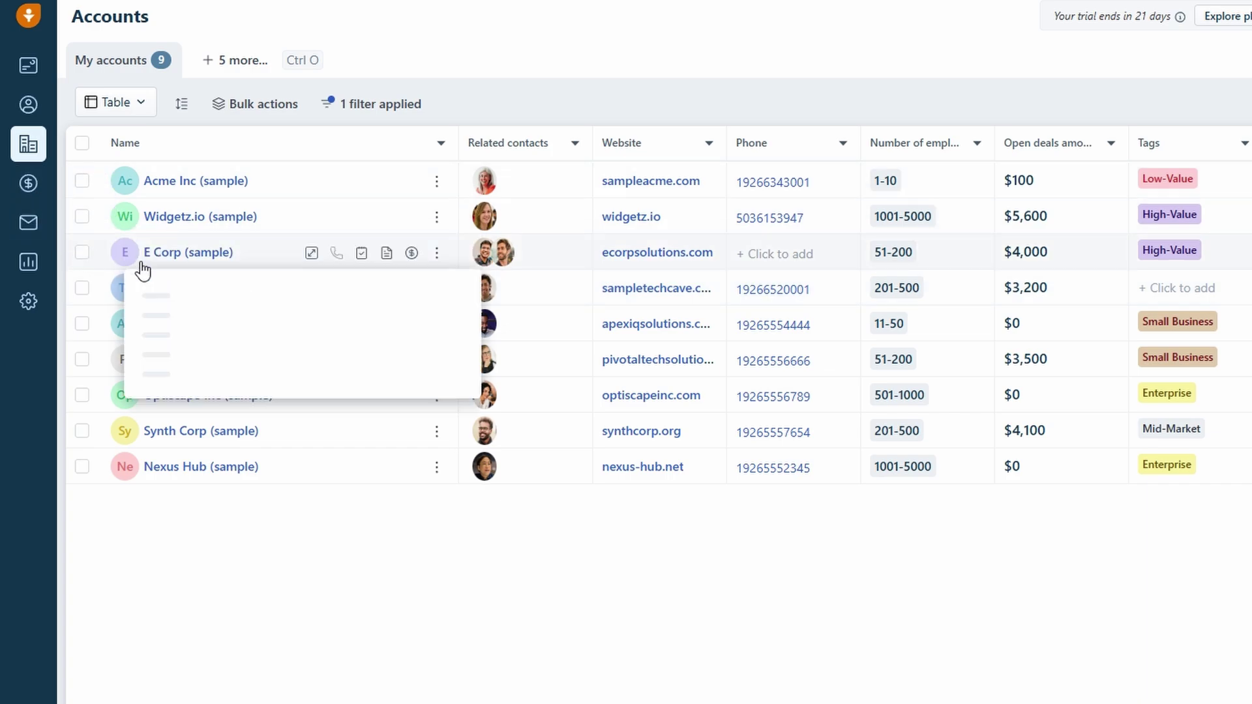
click(143, 102)
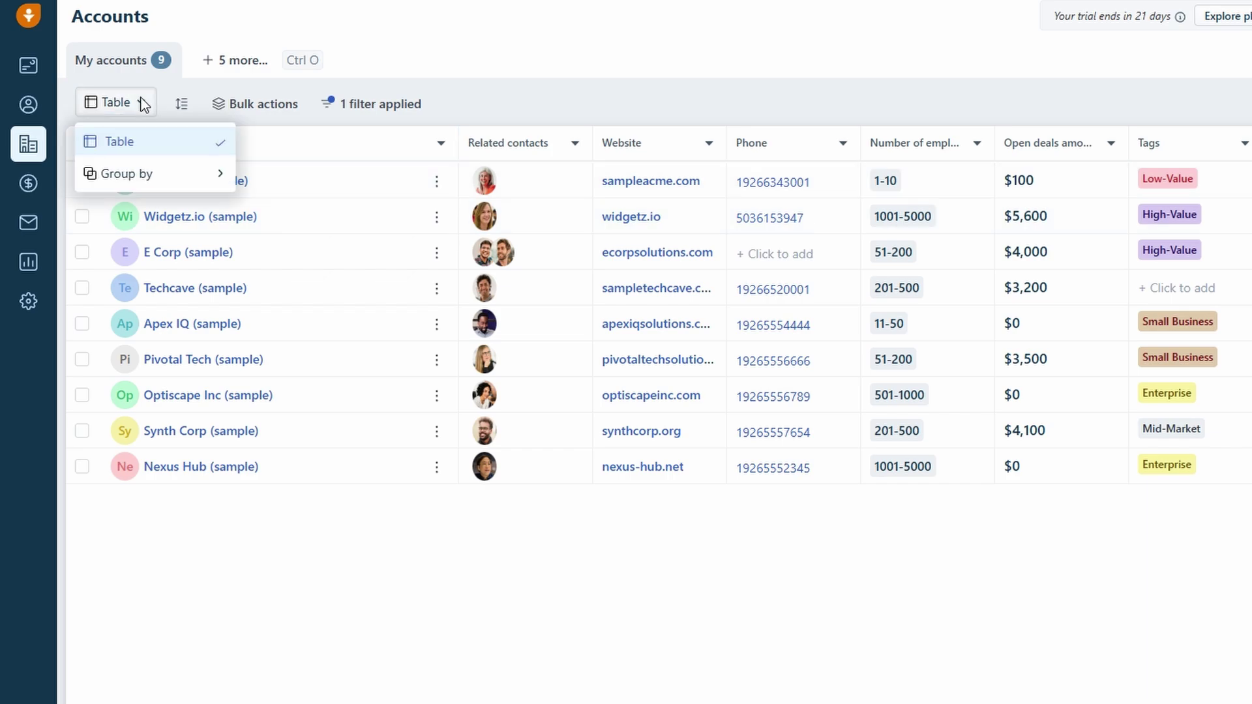
mouse_move(127, 175)
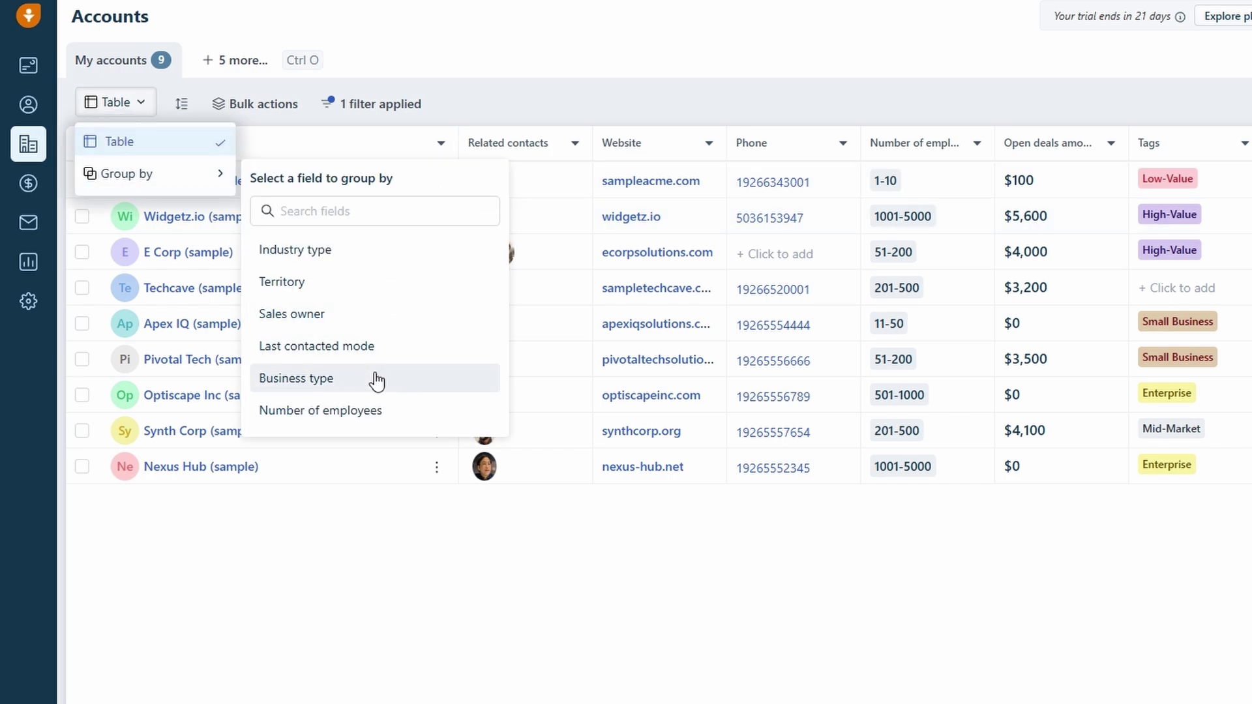
click(392, 556)
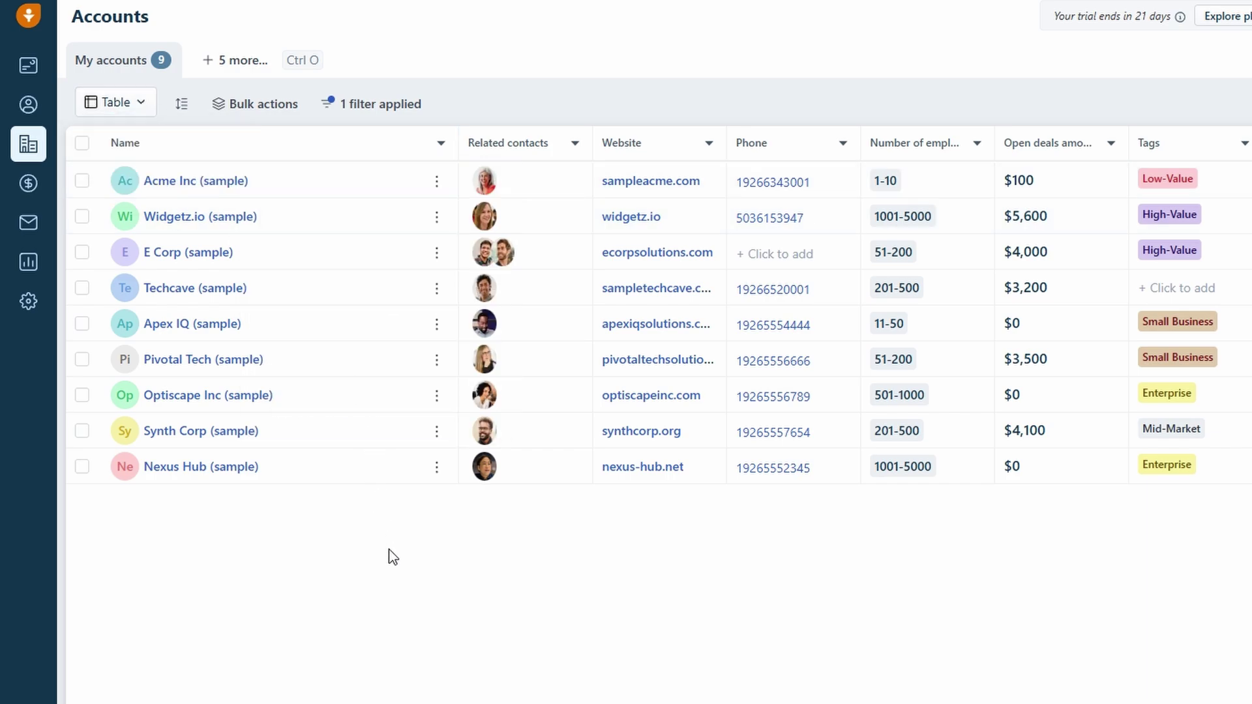
- Open the deals pipeline and move the Widgetz.io (sample) deal from New into Discovery
click(36, 189)
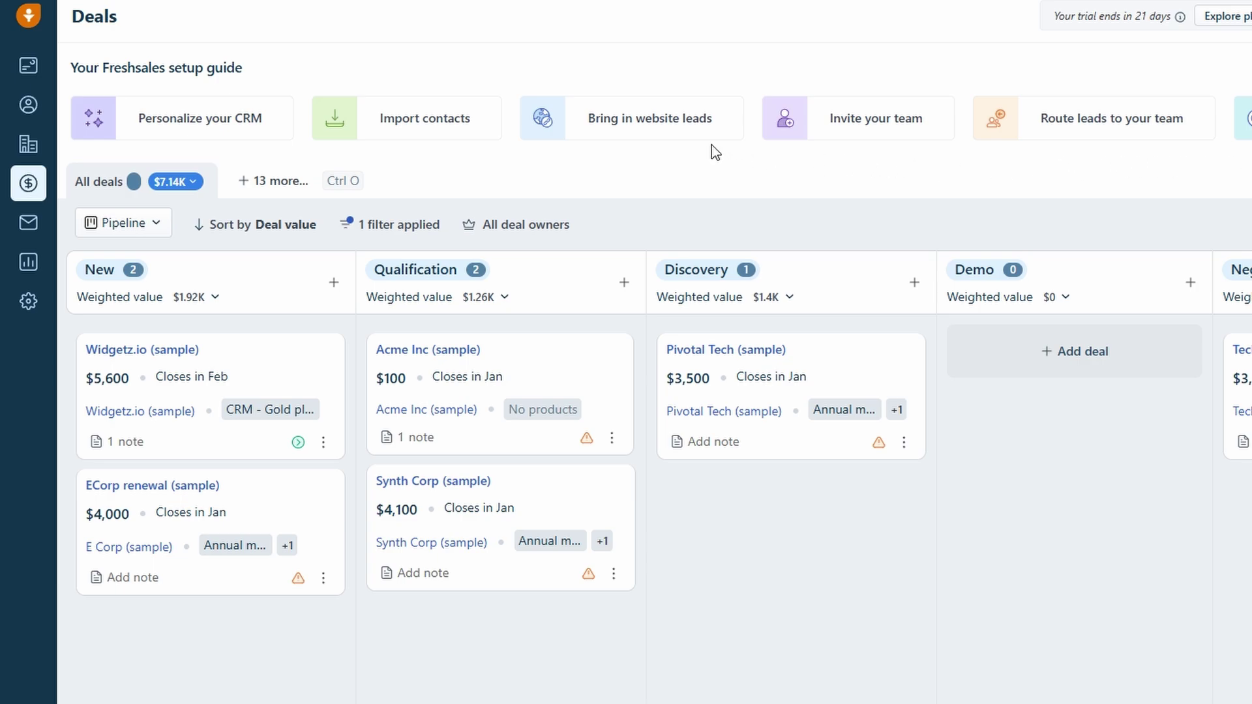
click(123, 223)
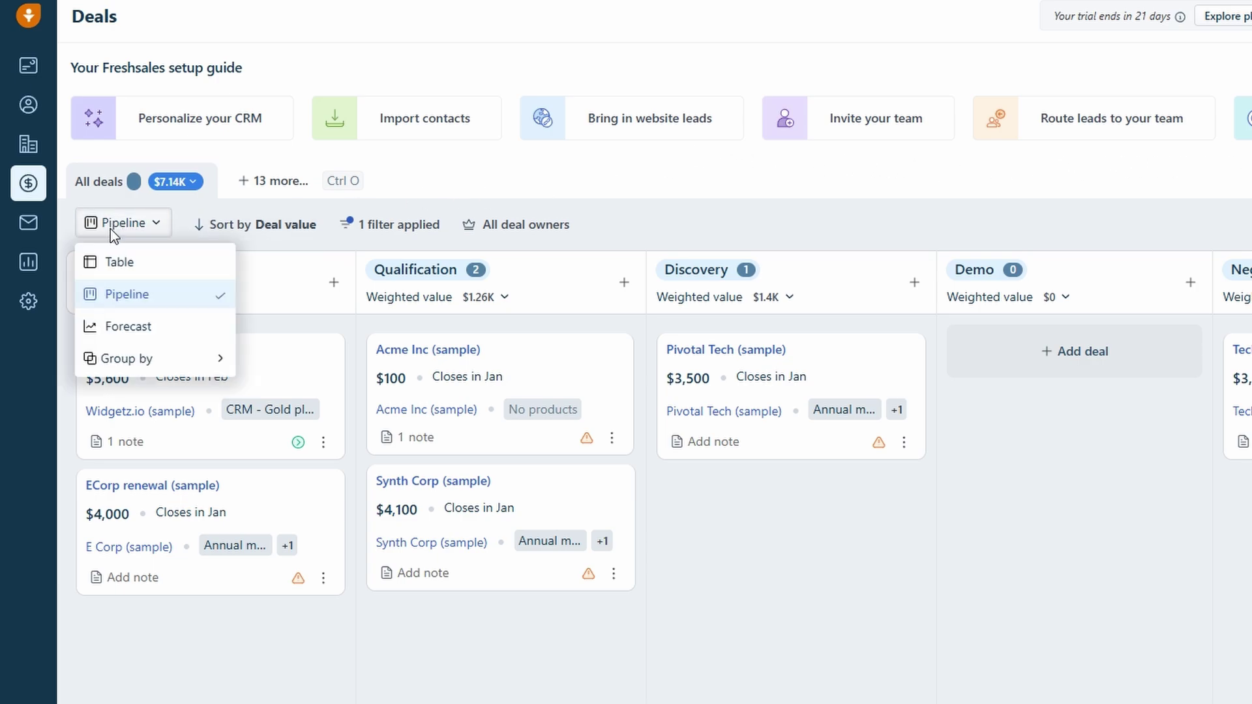
click(548, 173)
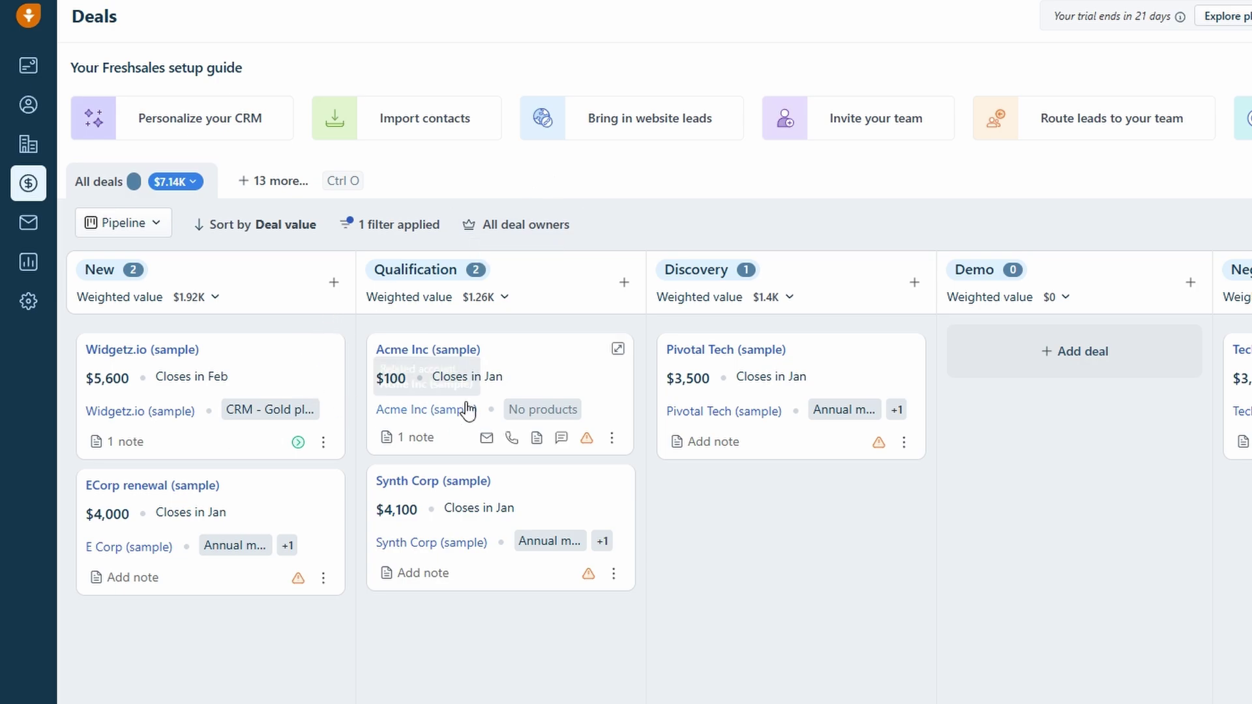
drag(166, 355, 718, 509)
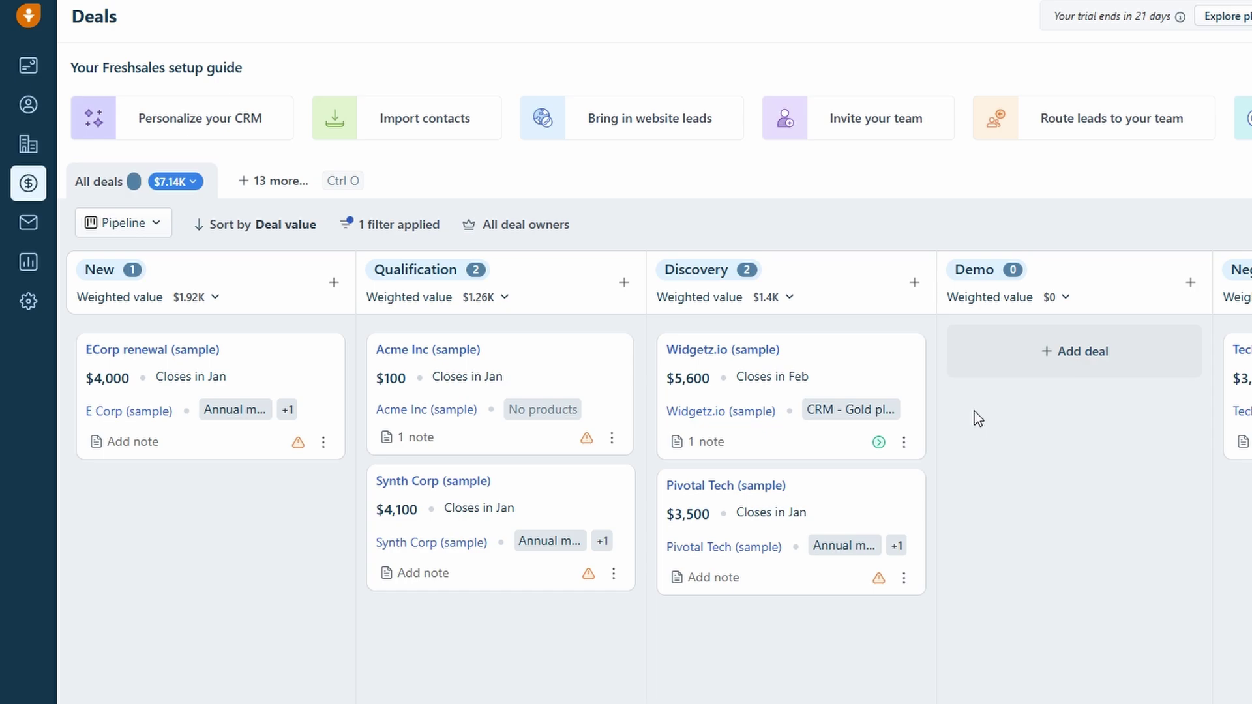
mouse_move(903, 388)
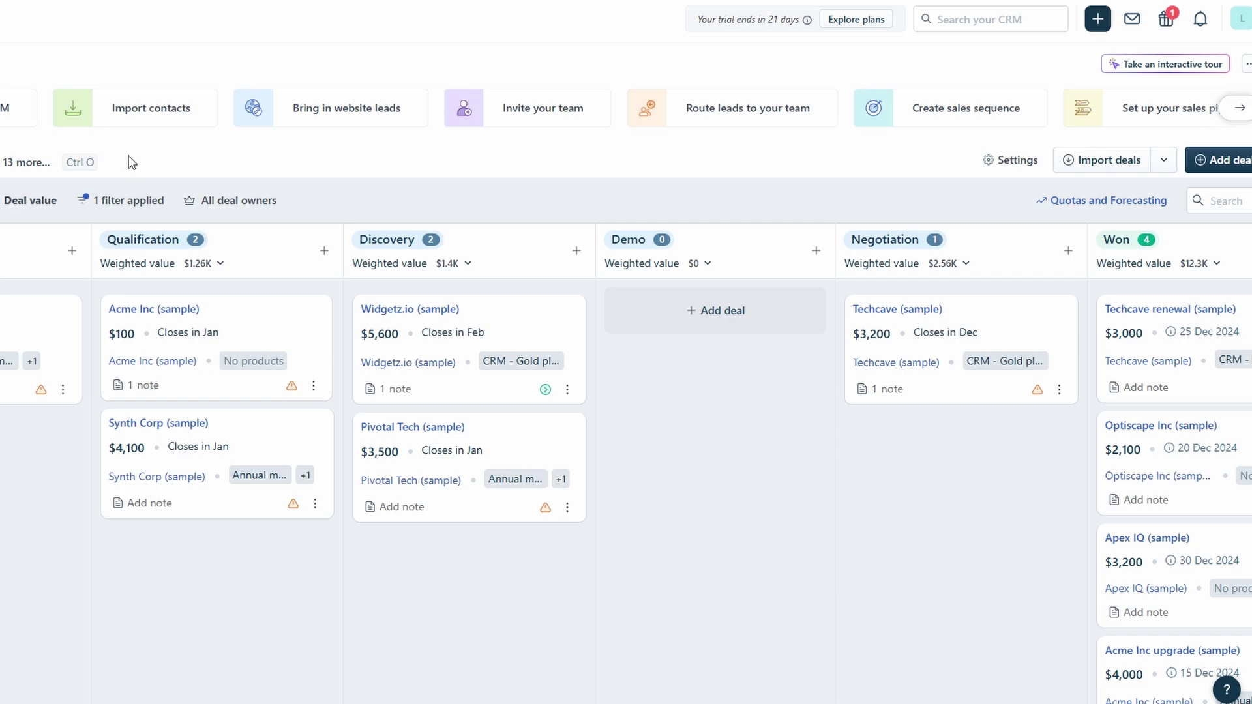
click(1243, 111)
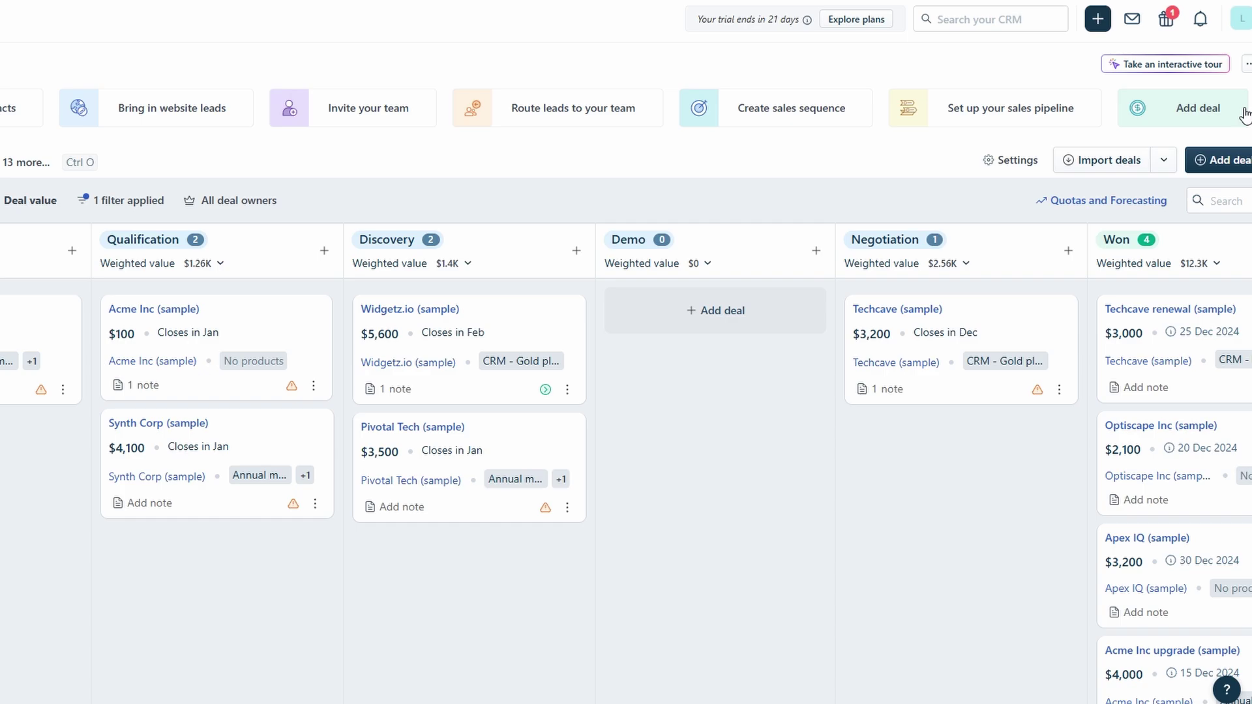
click(1101, 20)
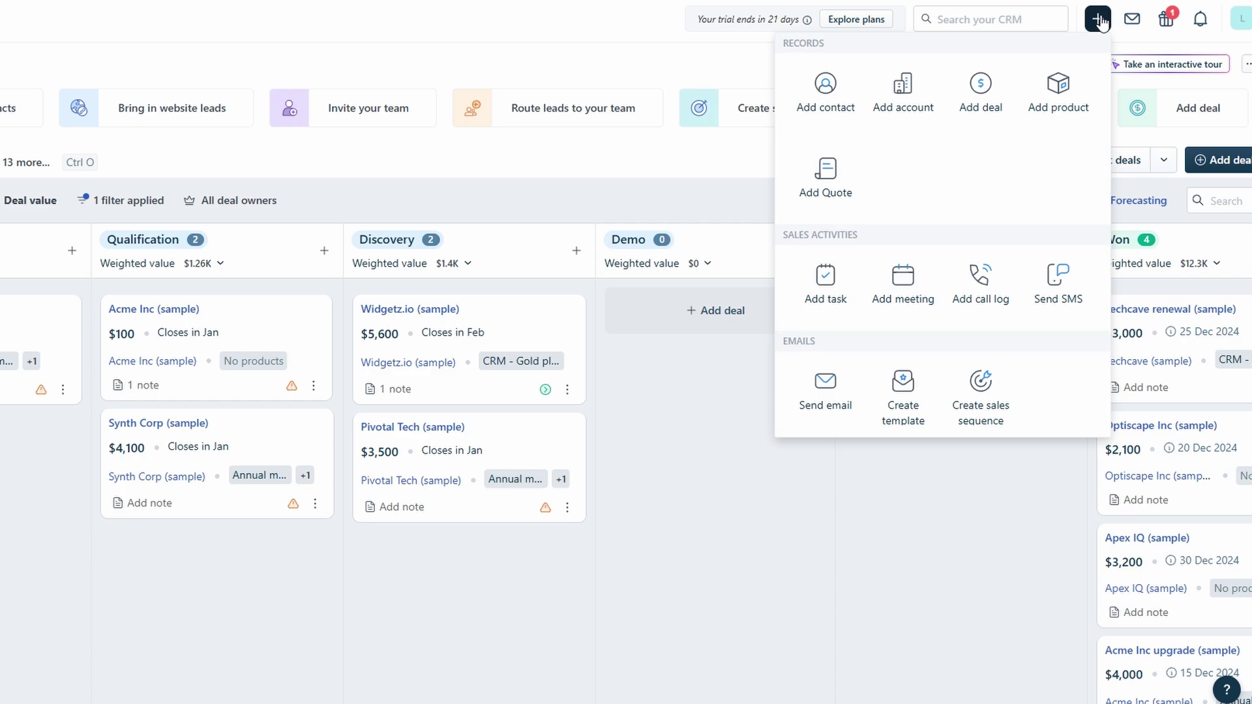
click(845, 159)
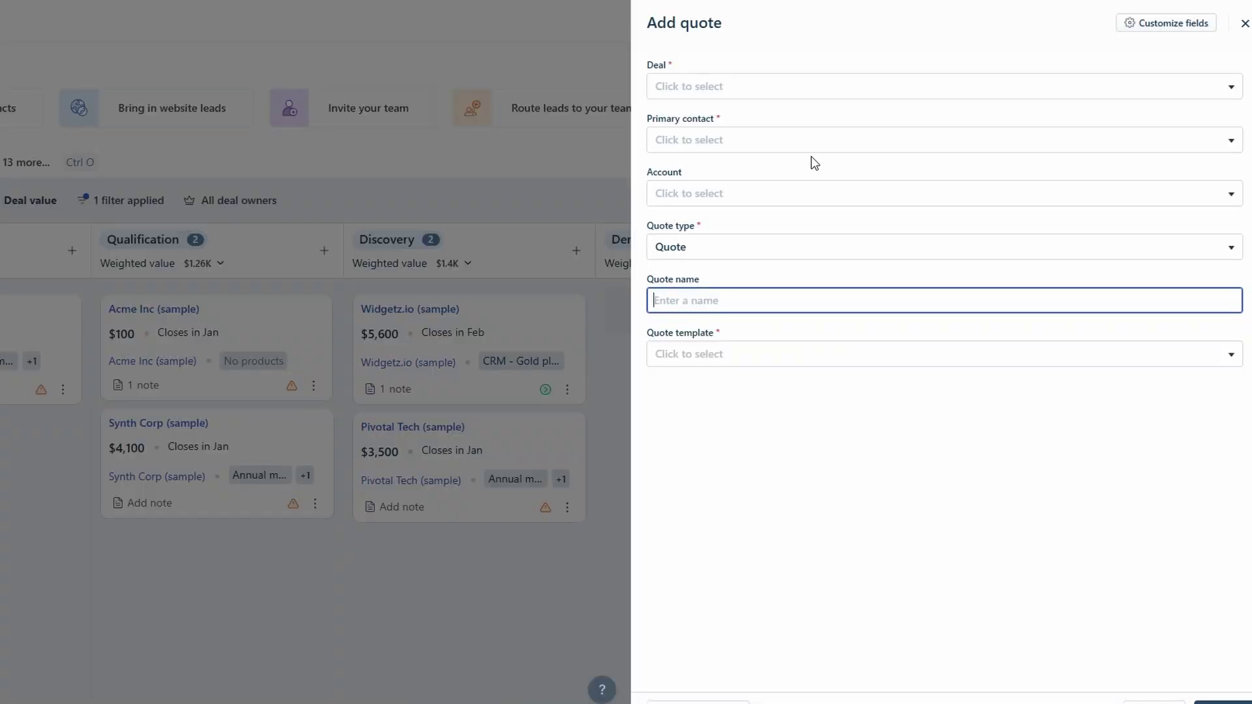
click(1243, 23)
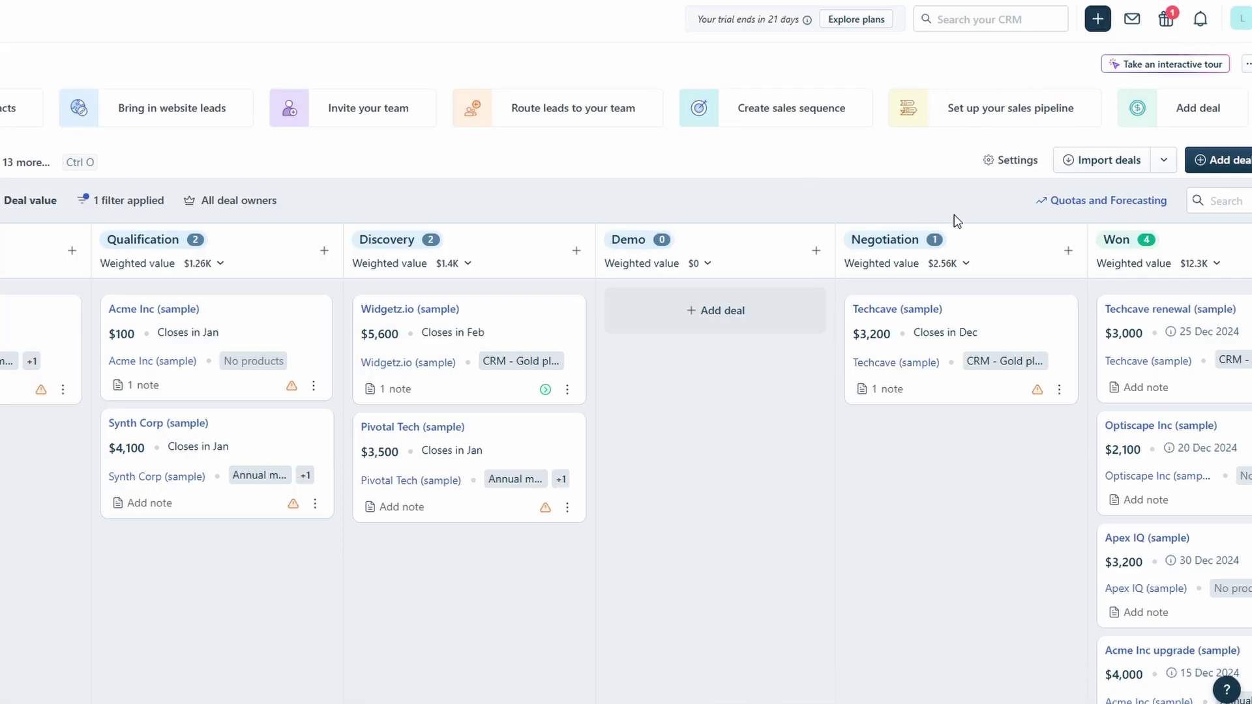
- Open Quotas and Forecasting and review the December 2024 hierarchy view with four won deals
click(1070, 202)
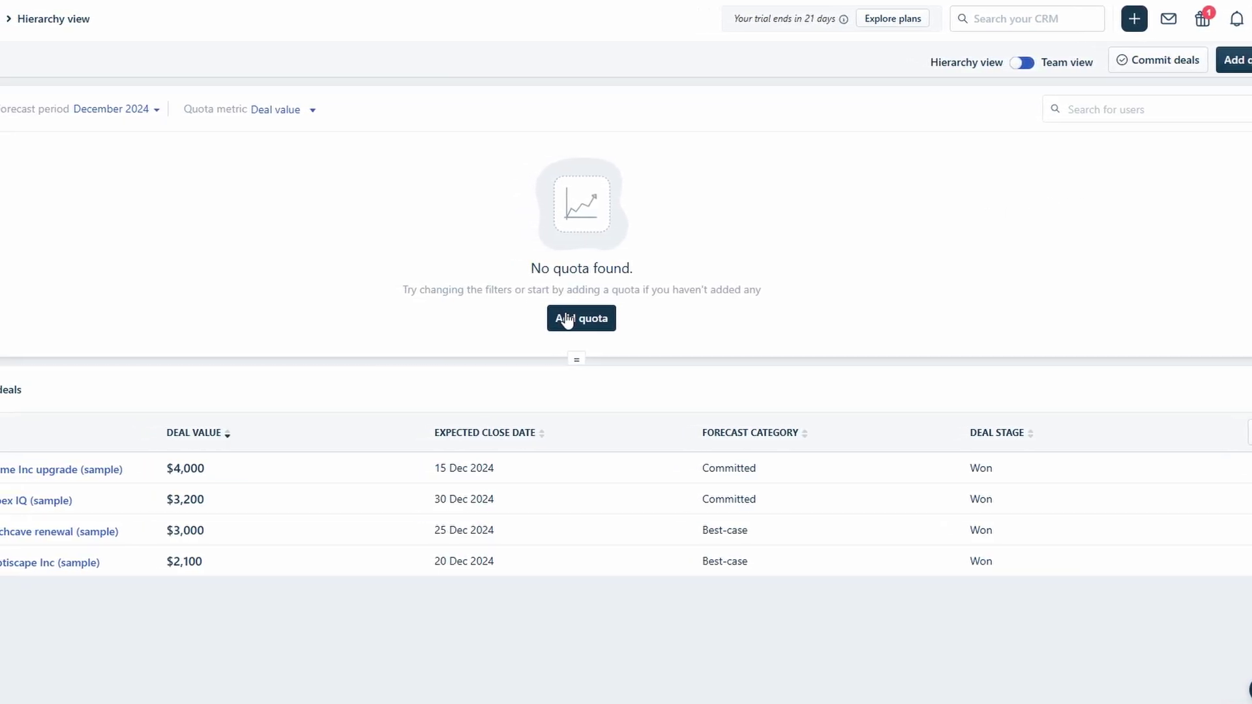
scroll(556, 319, down, 2)
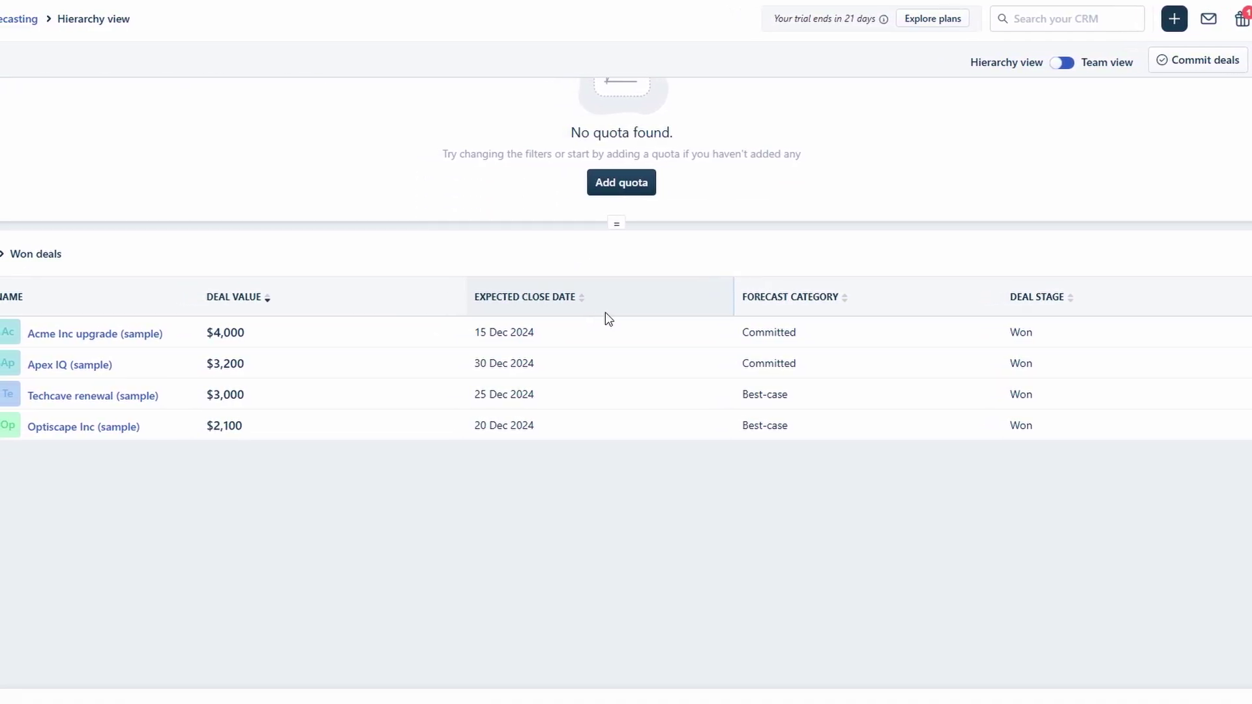
scroll(599, 320, up, 1)
scroll(618, 319, up, 2)
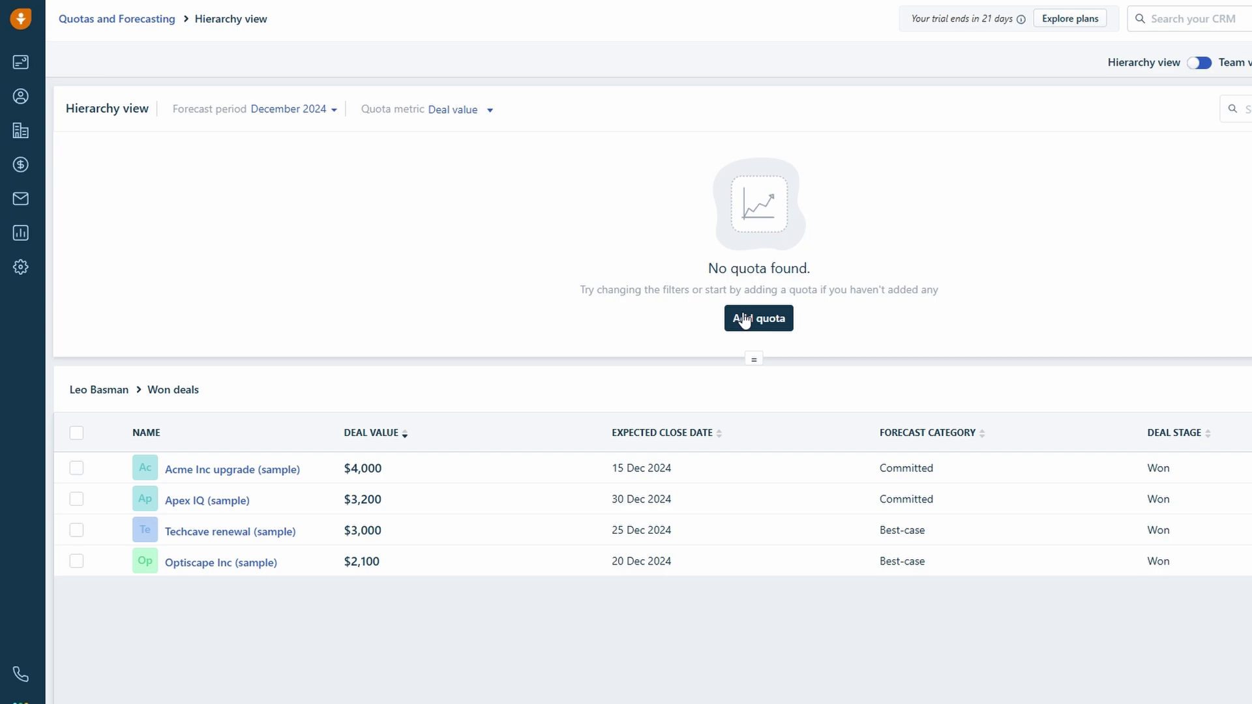
scroll(744, 320, down, 2)
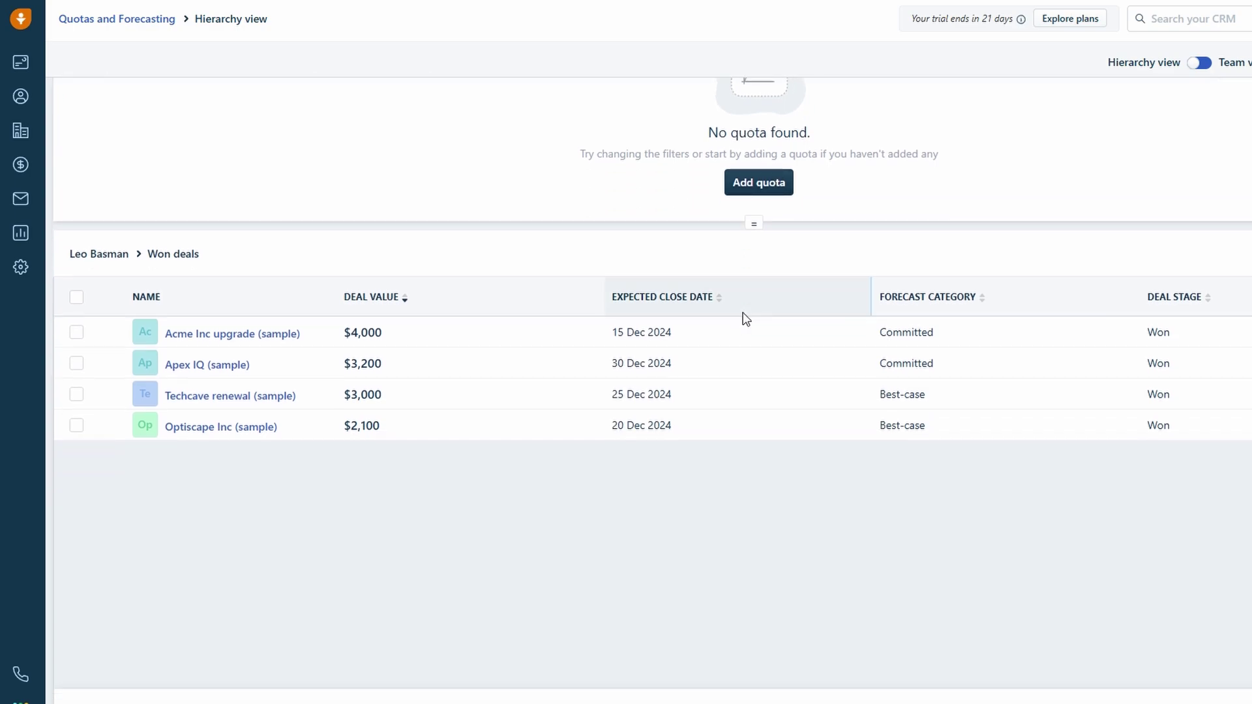
scroll(746, 319, up, 2)
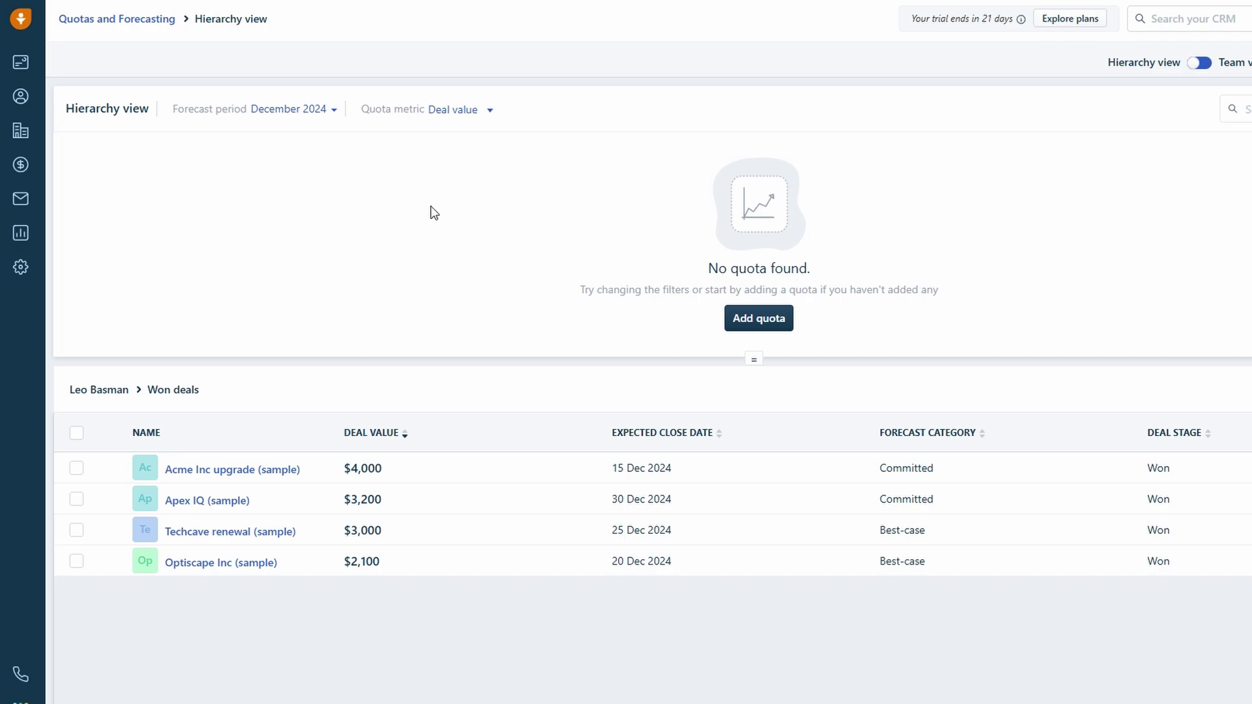
- Return to the accounts list, start a new product, then close the Add product form unsaved
click(8, 22)
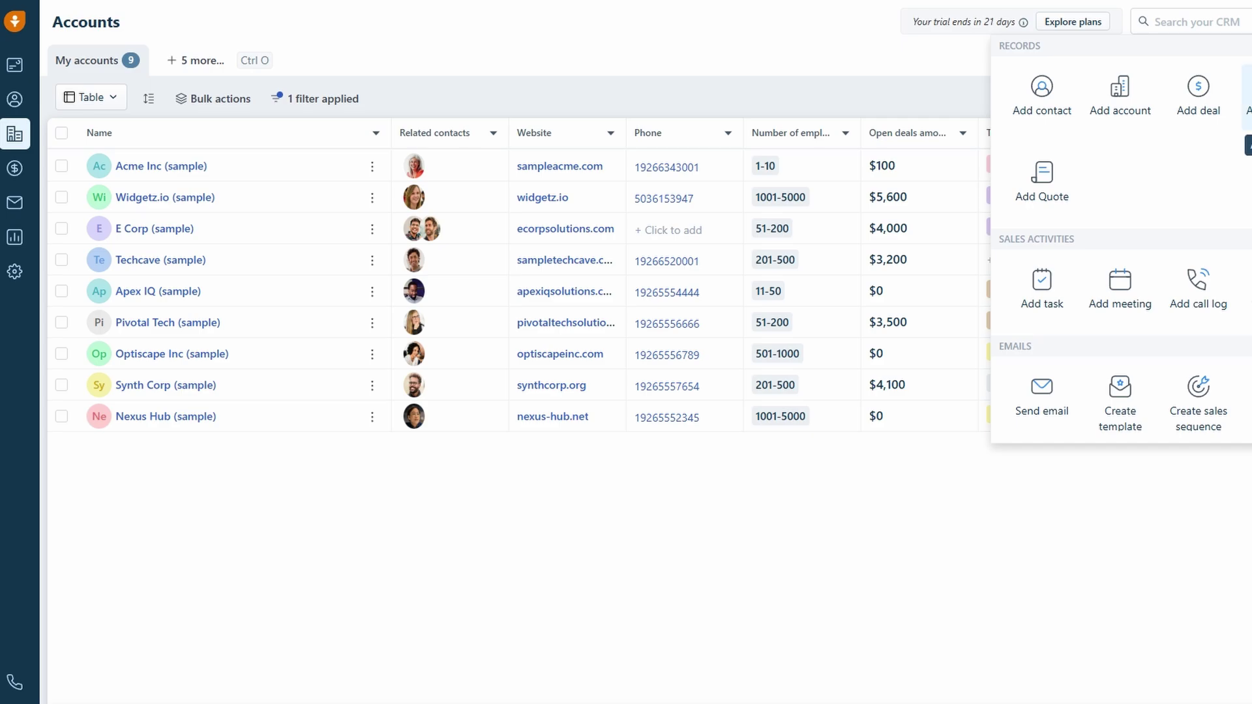
click(1247, 91)
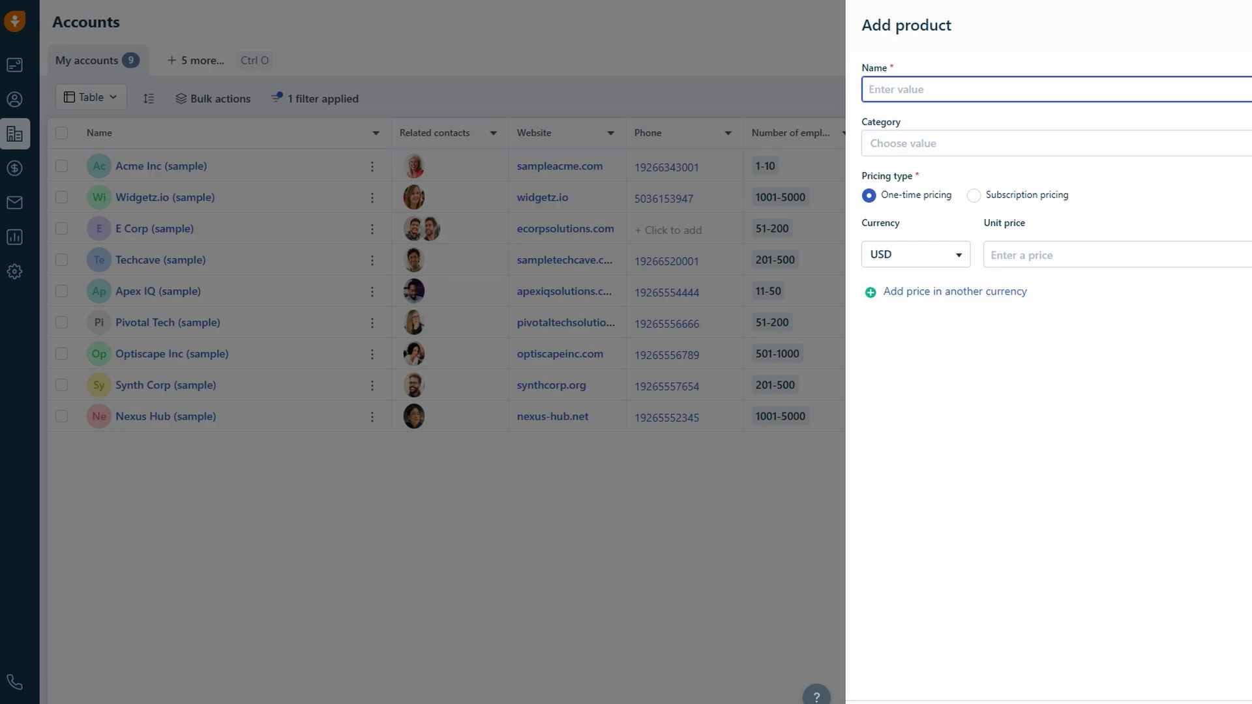
key(Escape)
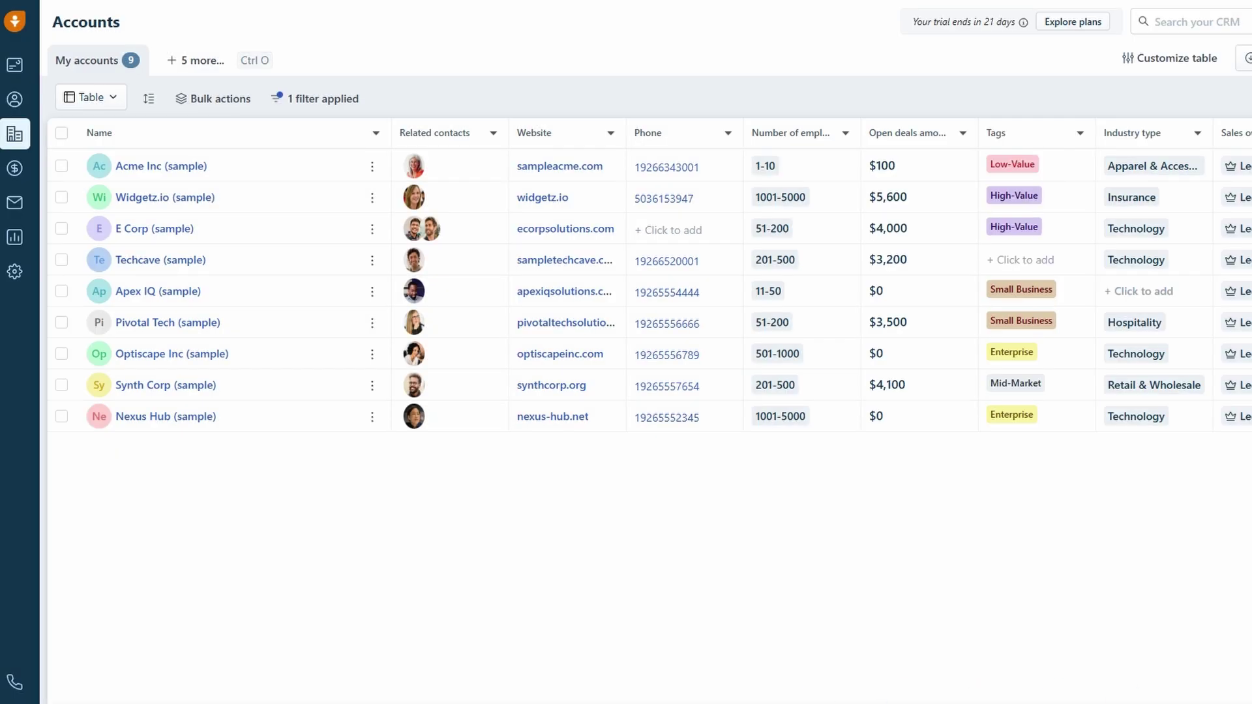
- Show the Analytics All reports list with curated reports like Sales Dashboard and Sales Forecast
click(16, 235)
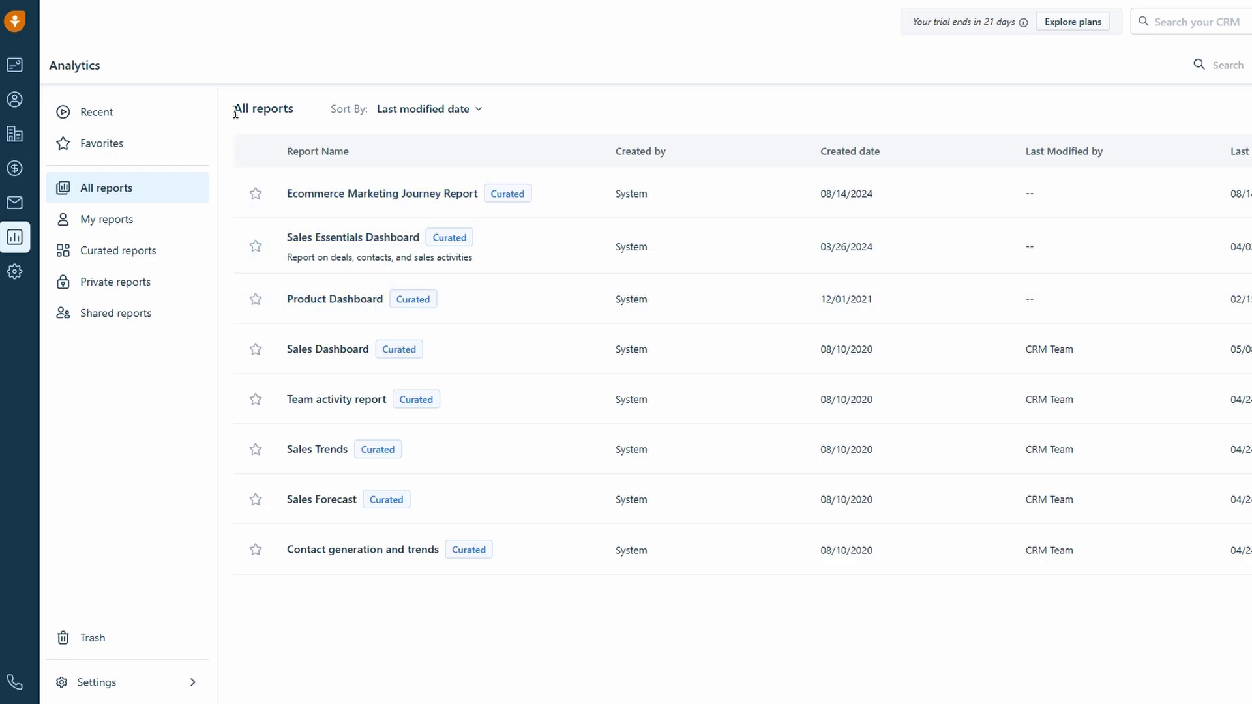
- Open the SMS conversations under All SMS, which shows no conversations found
click(9, 203)
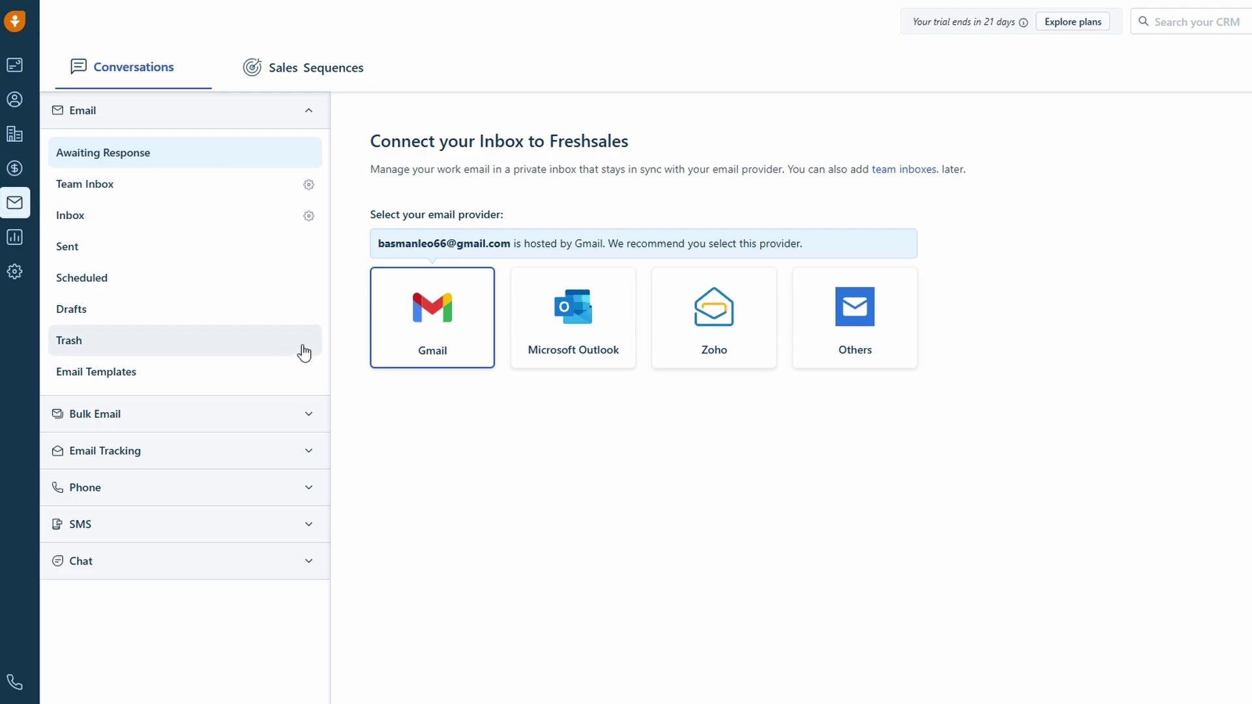
click(141, 525)
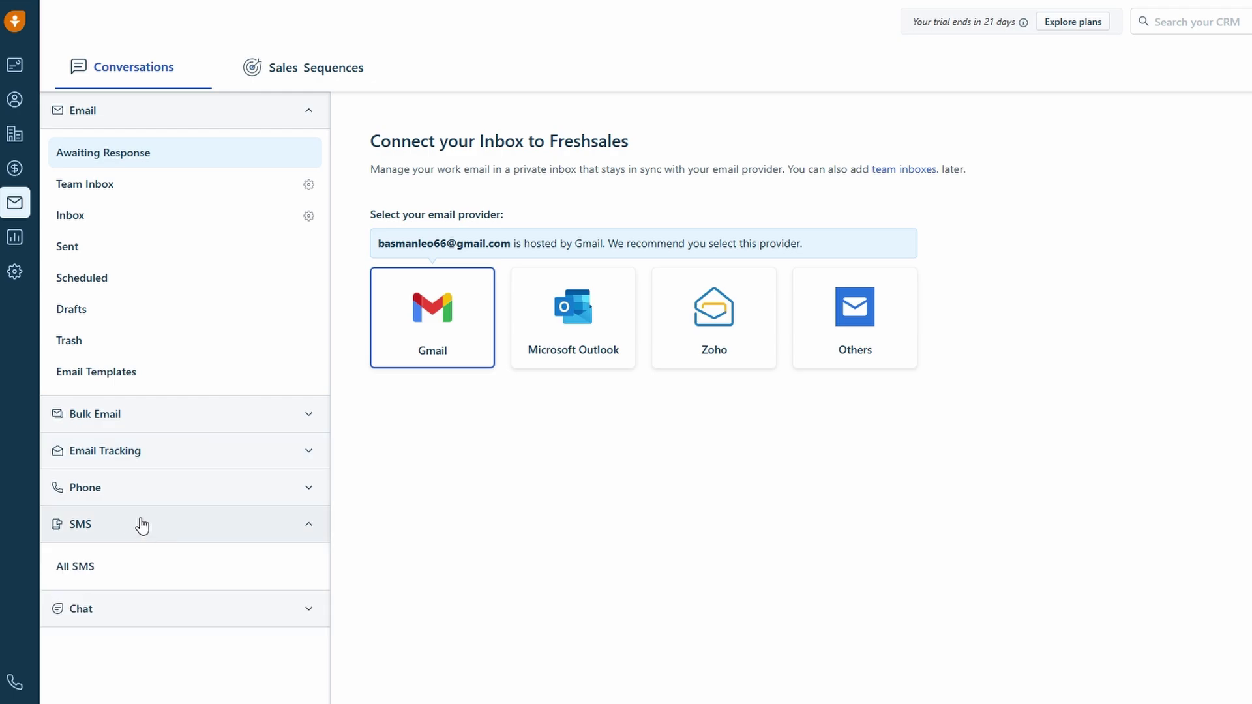
click(75, 566)
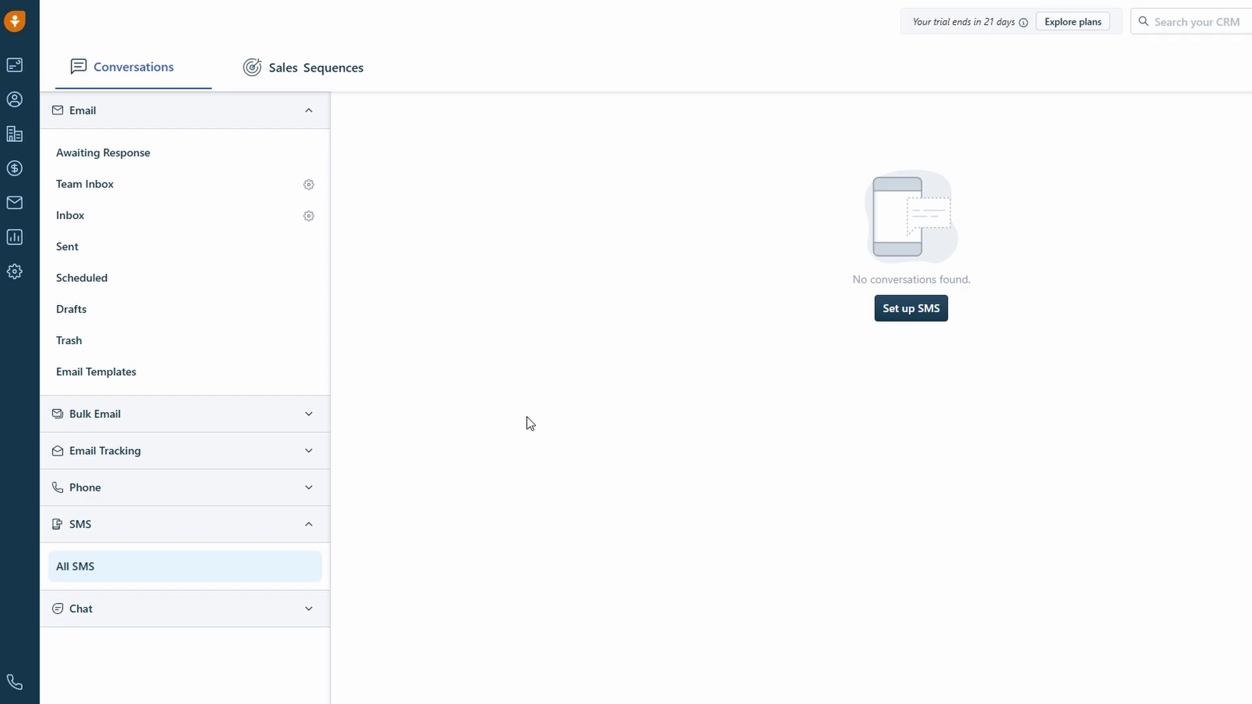
- Show the empty All phone calls log and dismiss the 'What are call logs for?' tip
click(97, 486)
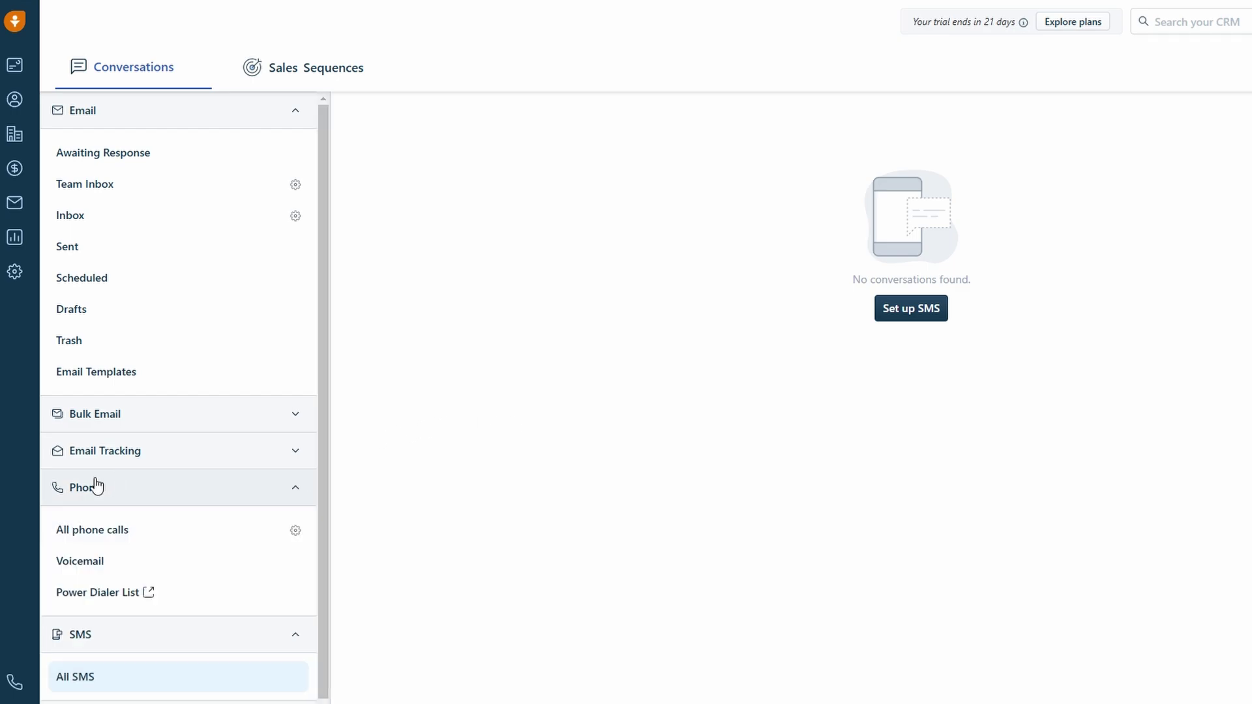
click(130, 531)
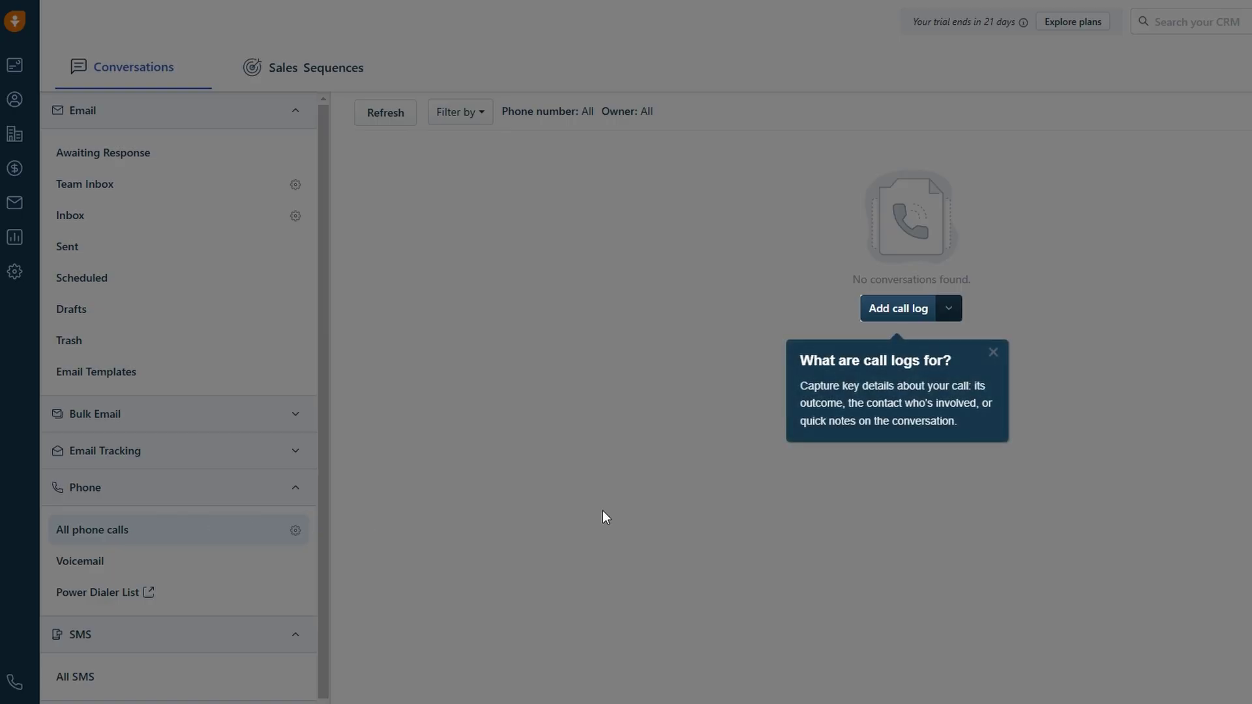
click(993, 353)
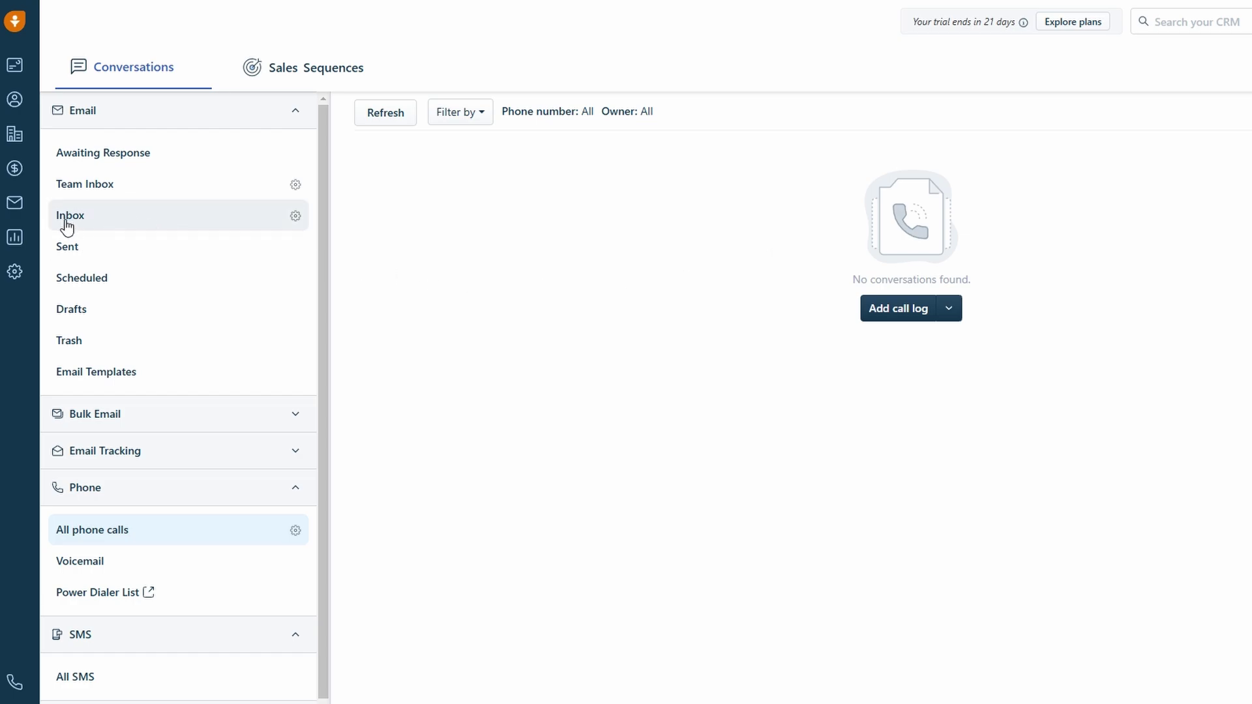
scroll(144, 287, down, 1)
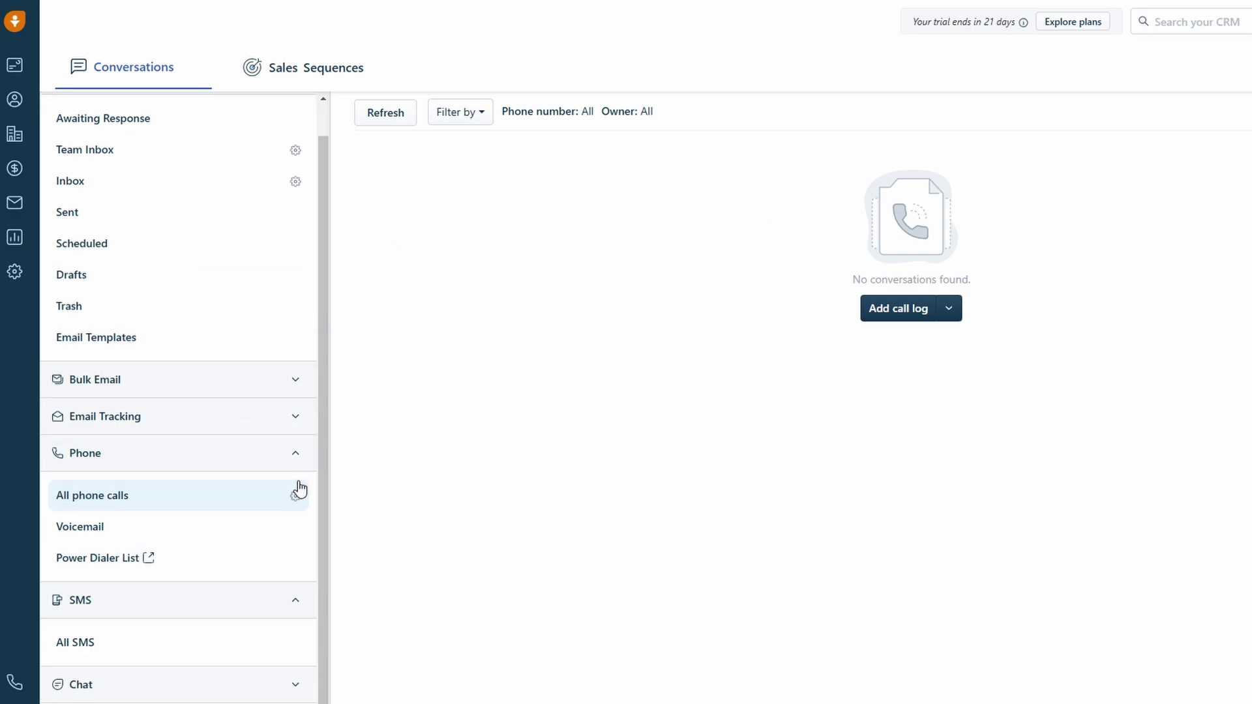
click(260, 462)
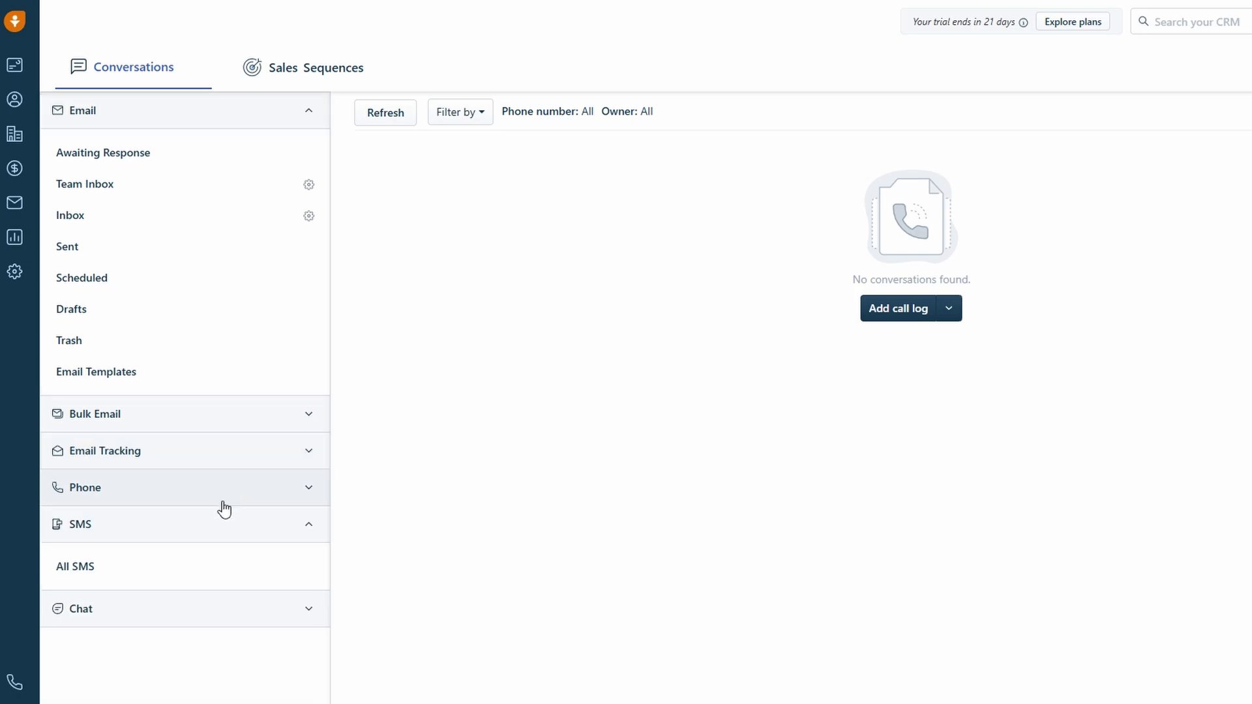
click(116, 605)
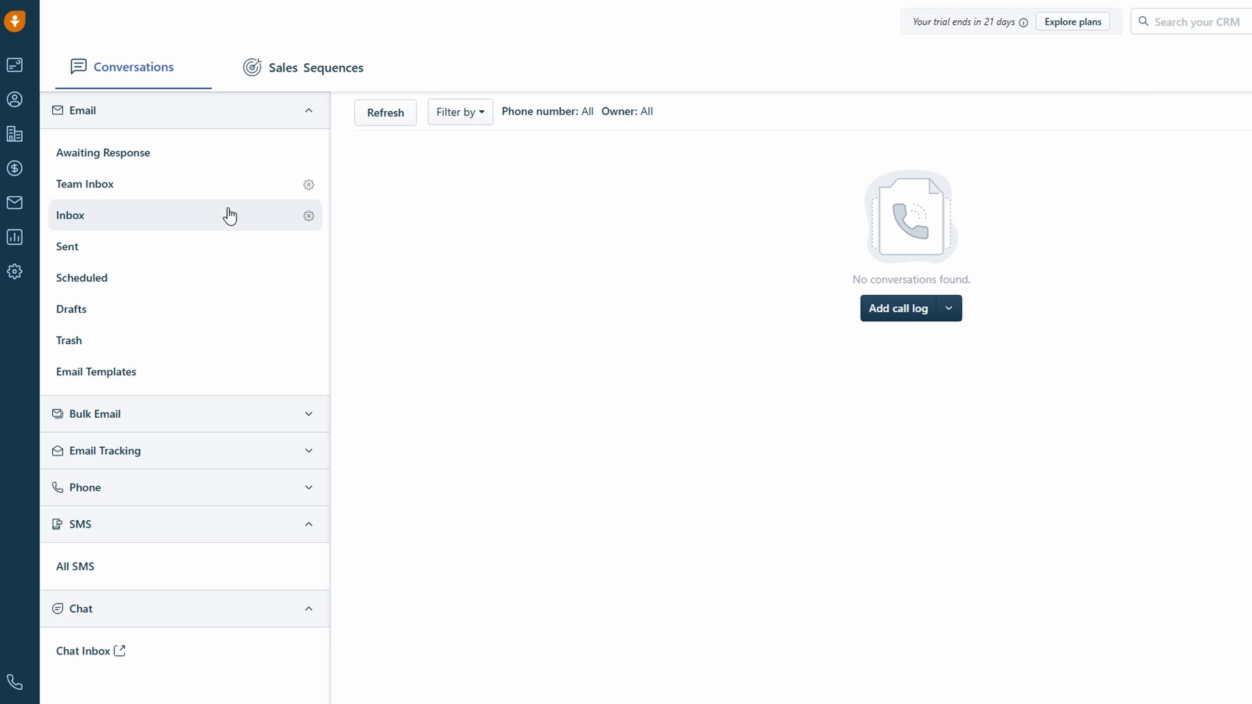
- Open Analytics to list all reports, including Sales Dashboard and Sales Forecast
click(16, 237)
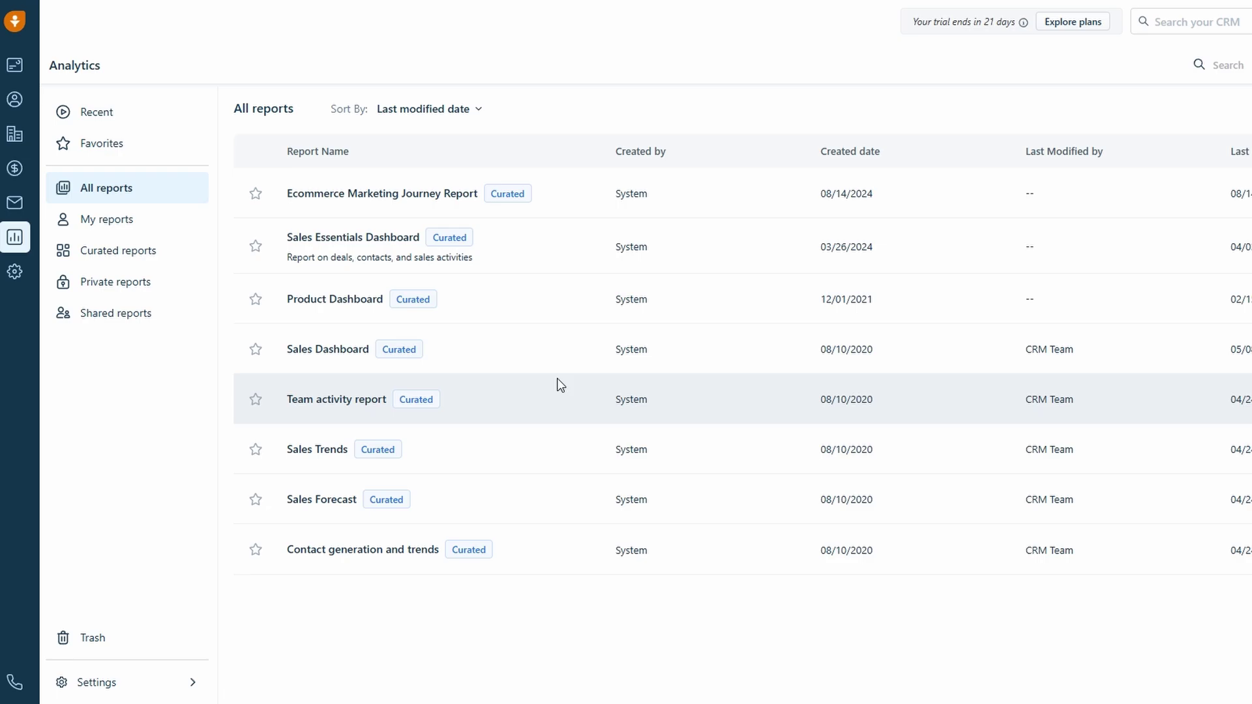
click(13, 25)
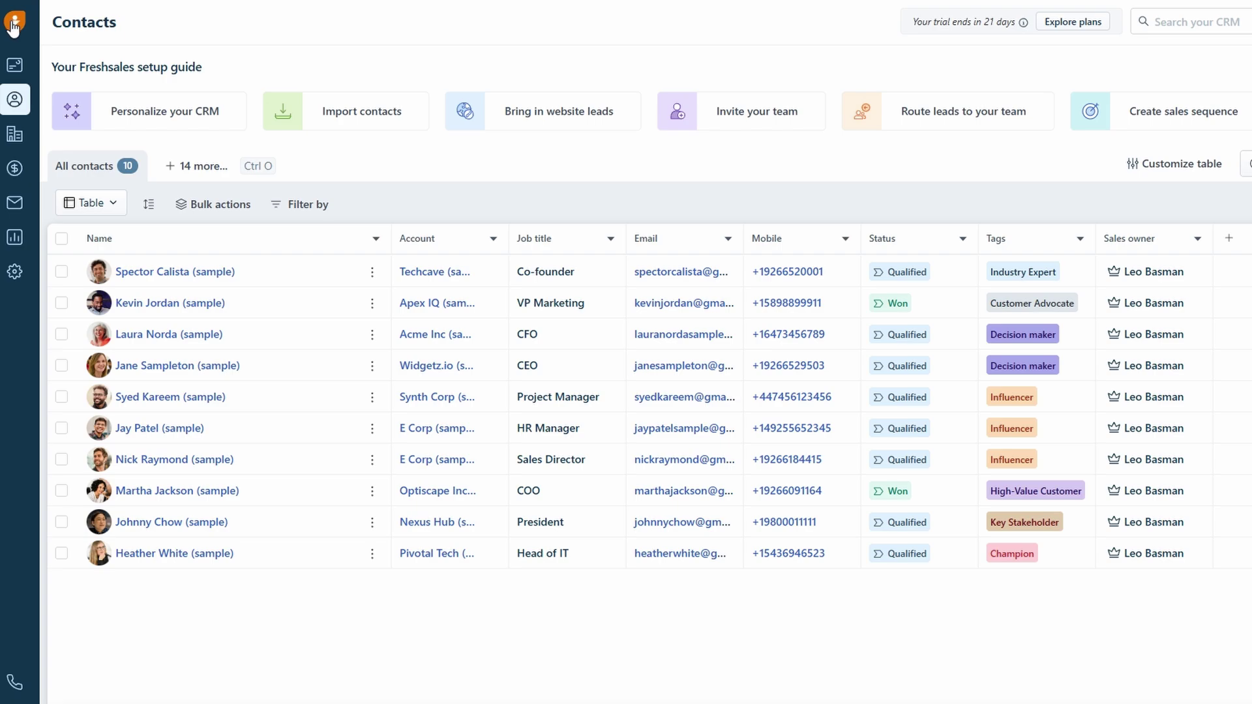
mouse_move(369, 395)
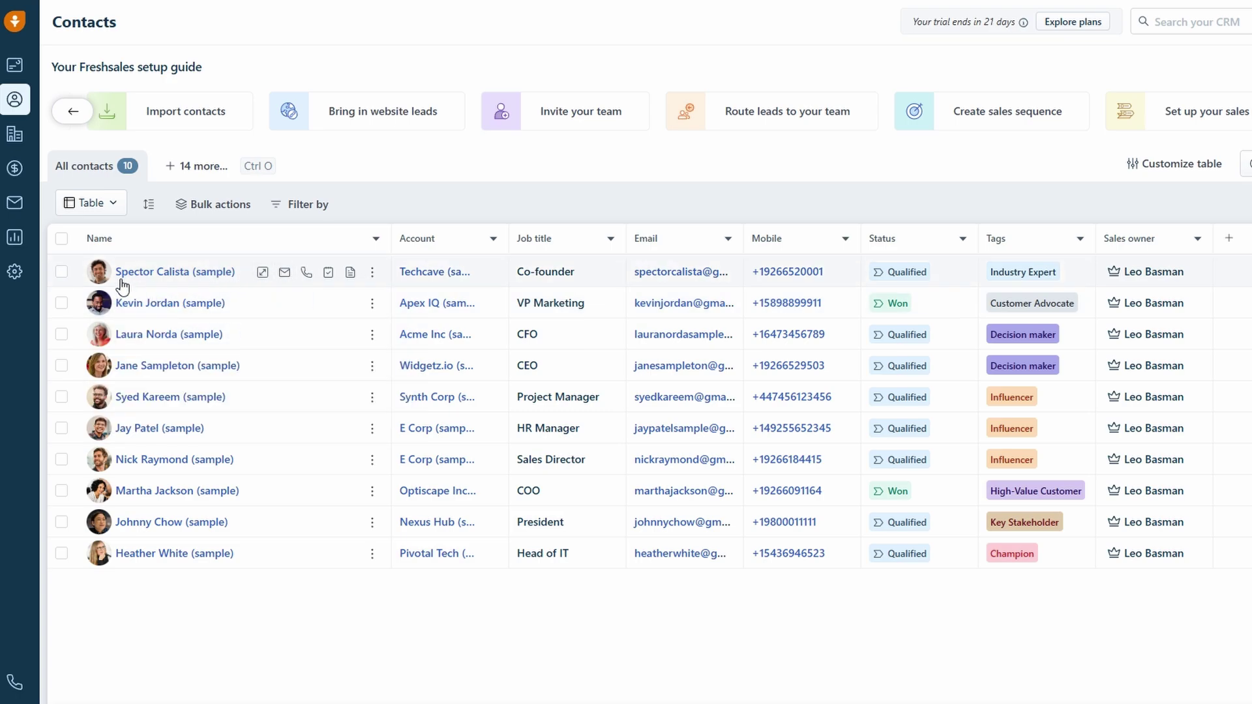
click(15, 237)
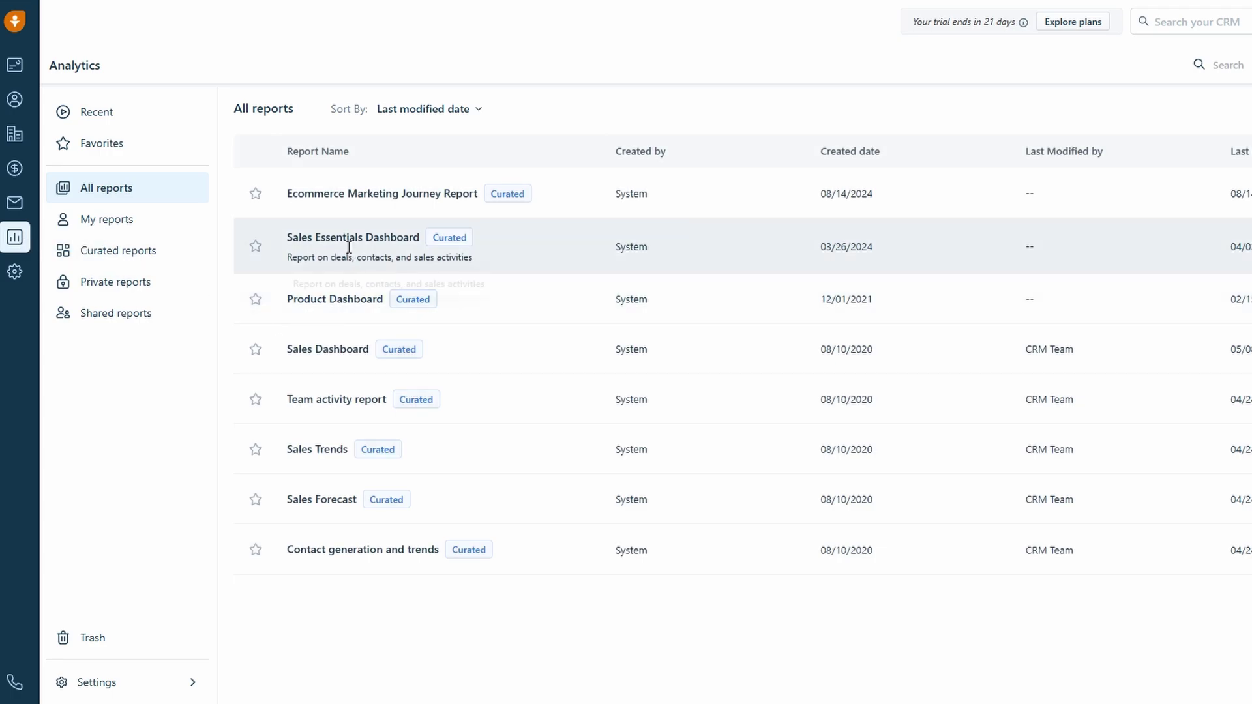
click(340, 195)
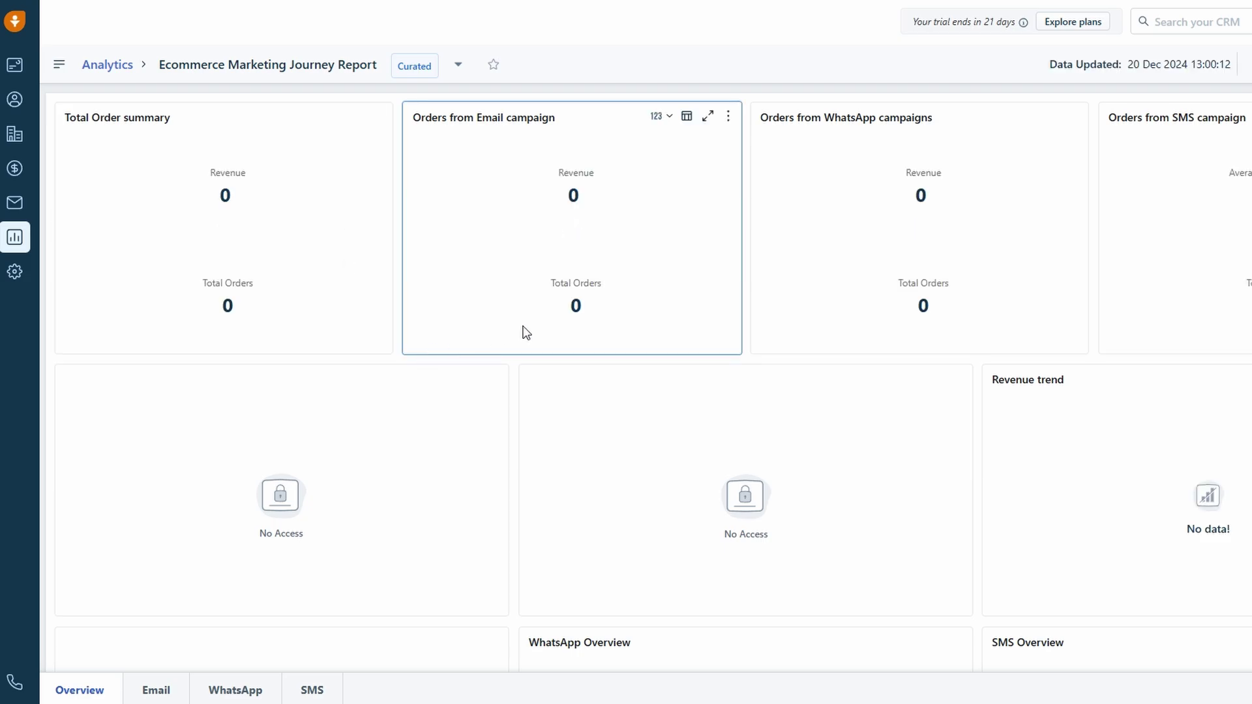
scroll(527, 333, down, 3)
scroll(527, 334, up, 3)
- Bring up Manage Plan and scroll to compare Growth €9, Pro €39 and Enterprise €59 monthly
click(107, 65)
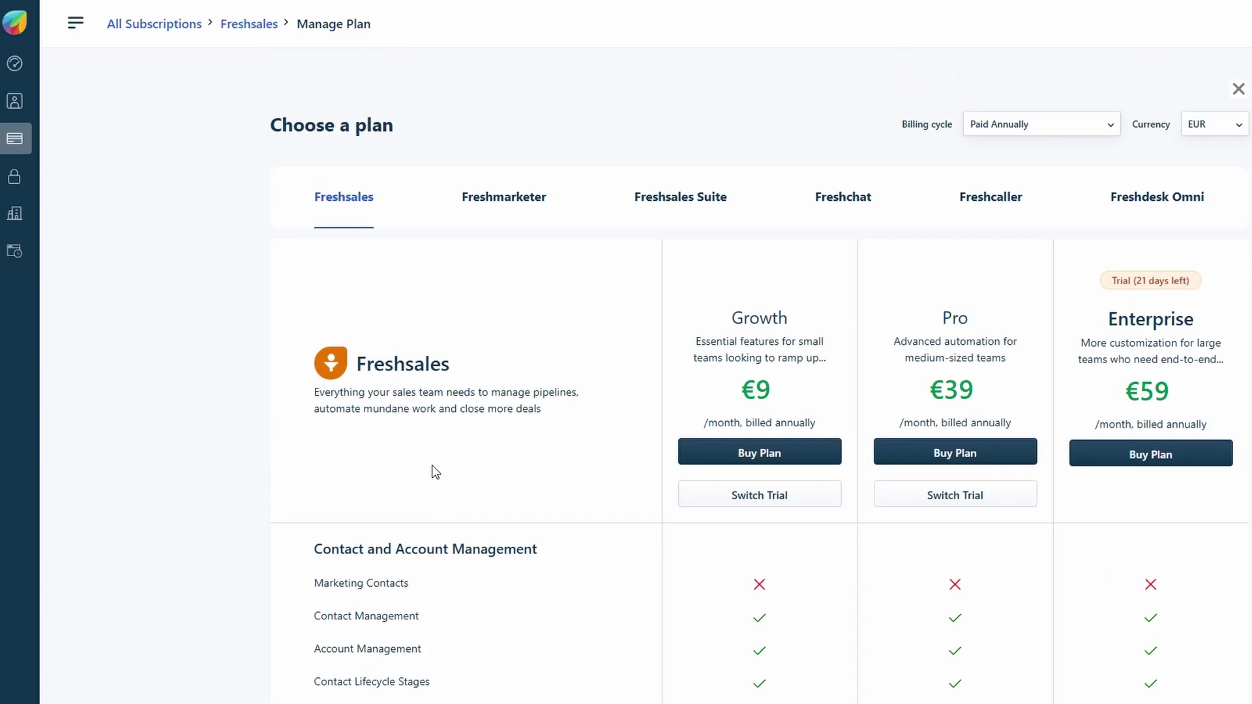
scroll(430, 470, down, 2)
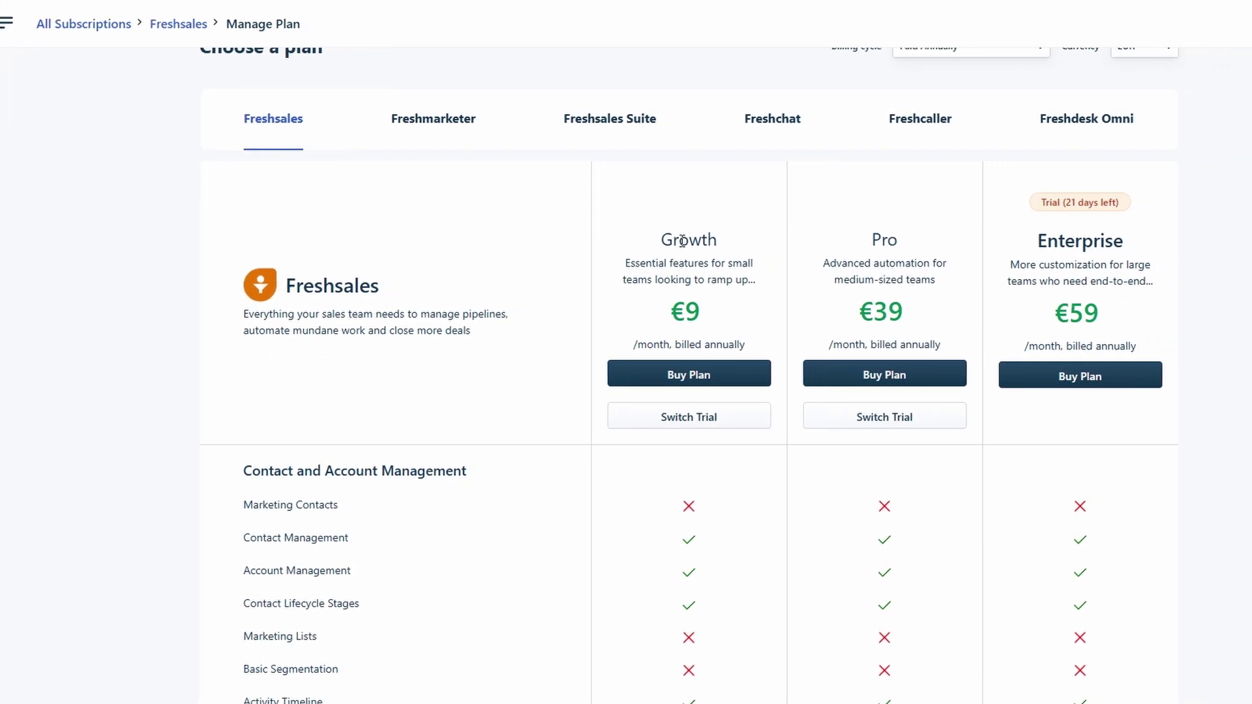
double_click(760, 239)
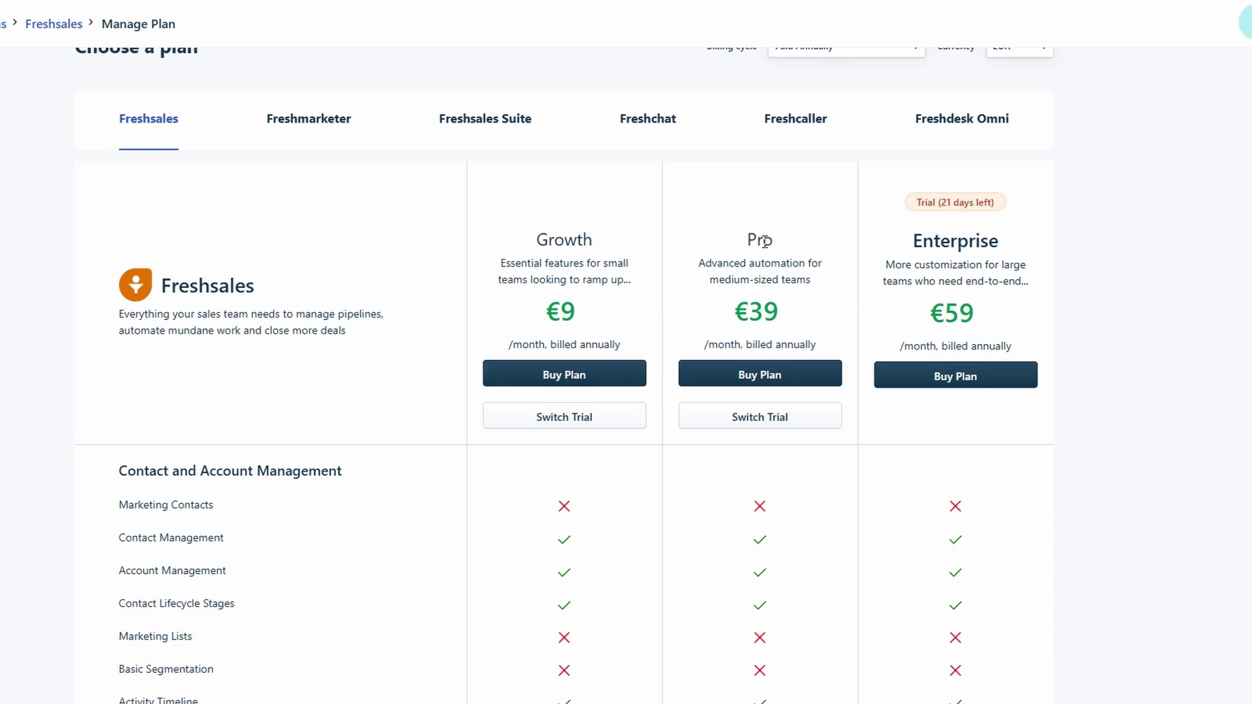
double_click(858, 240)
double_click(545, 240)
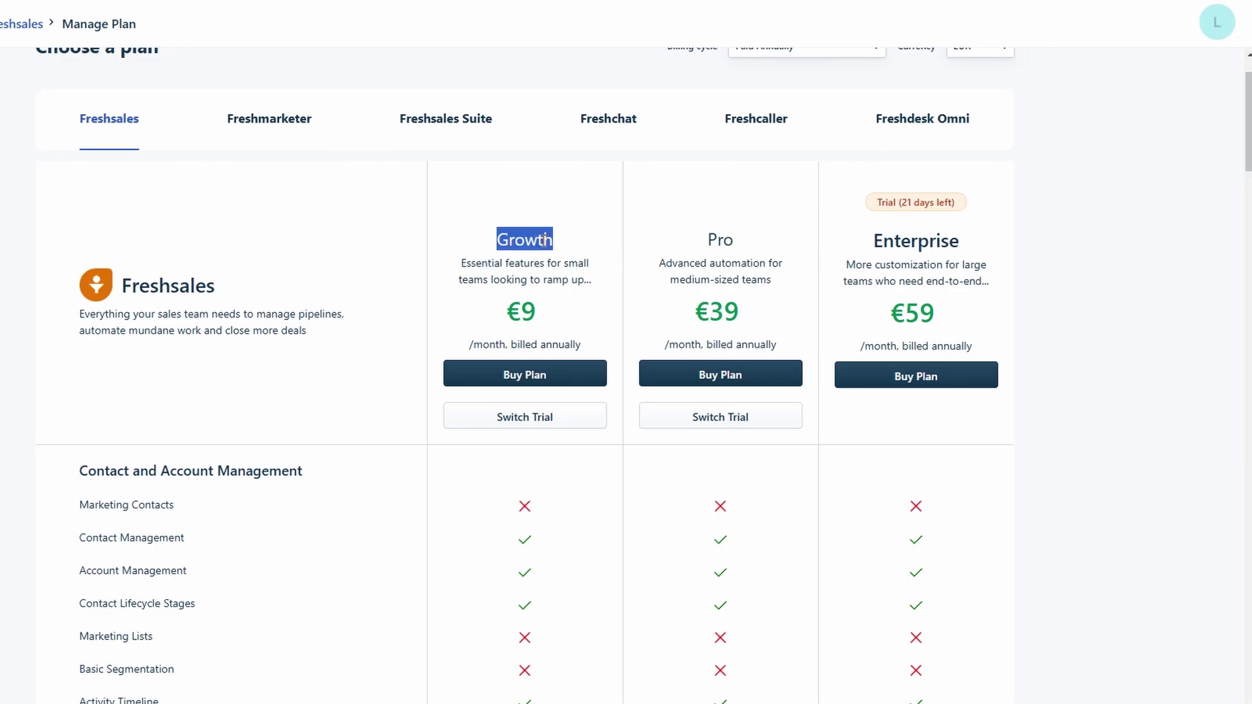
scroll(528, 299, down, 5)
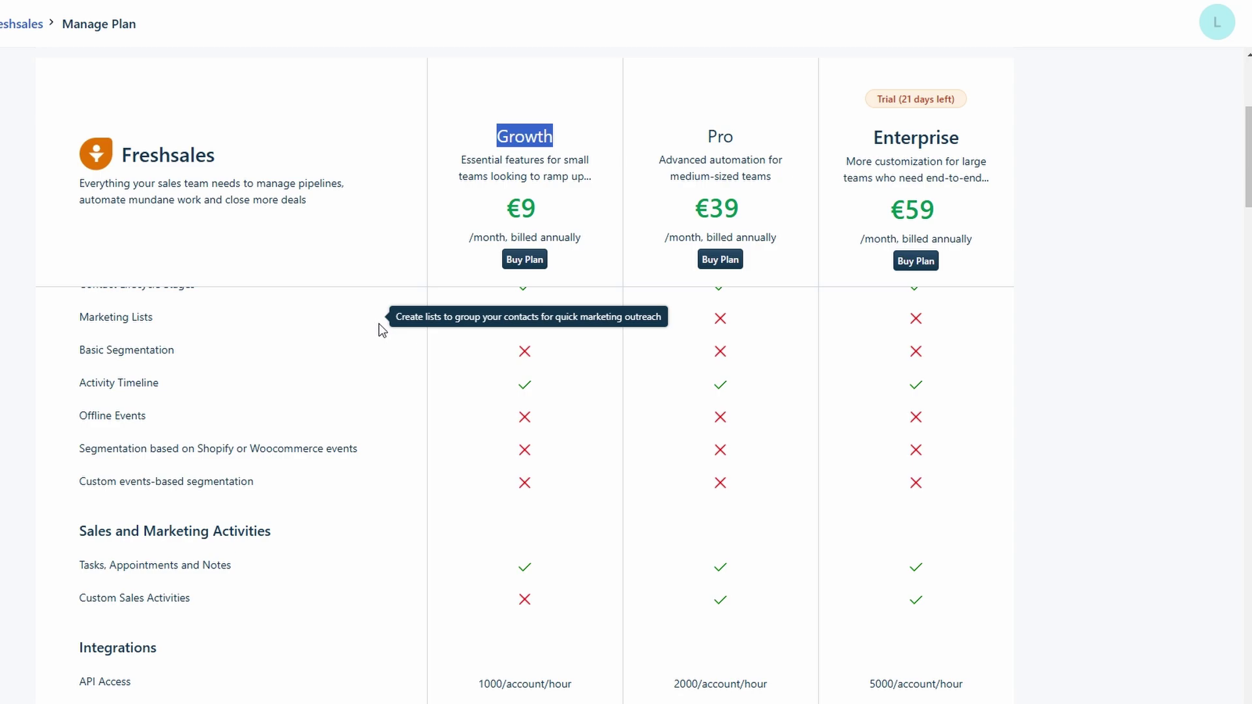
scroll(381, 327, down, 4)
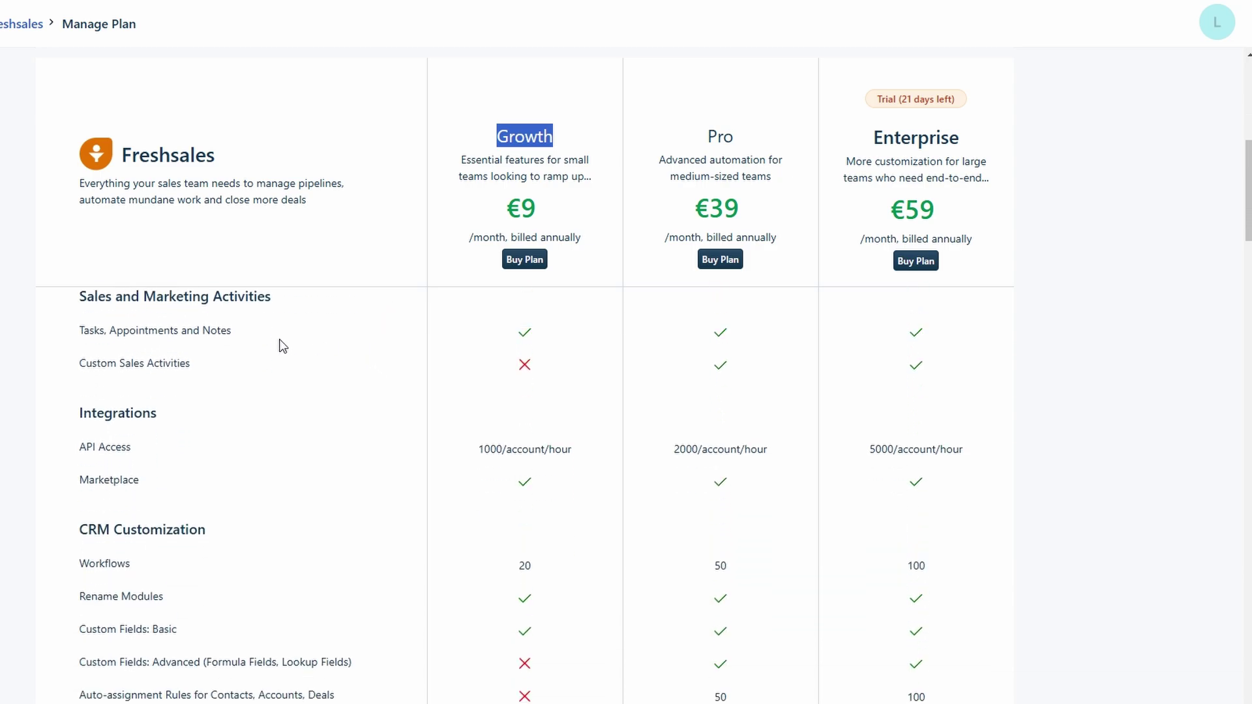
scroll(280, 346, down, 3)
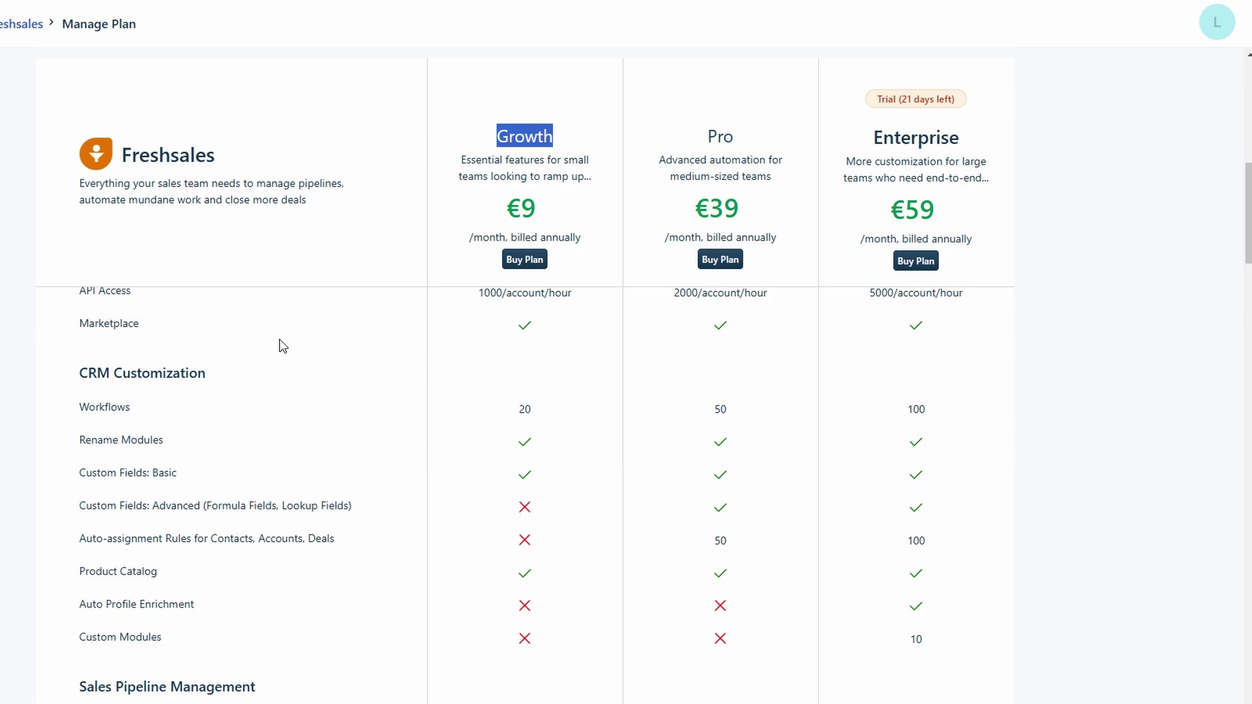
scroll(282, 347, down, 15)
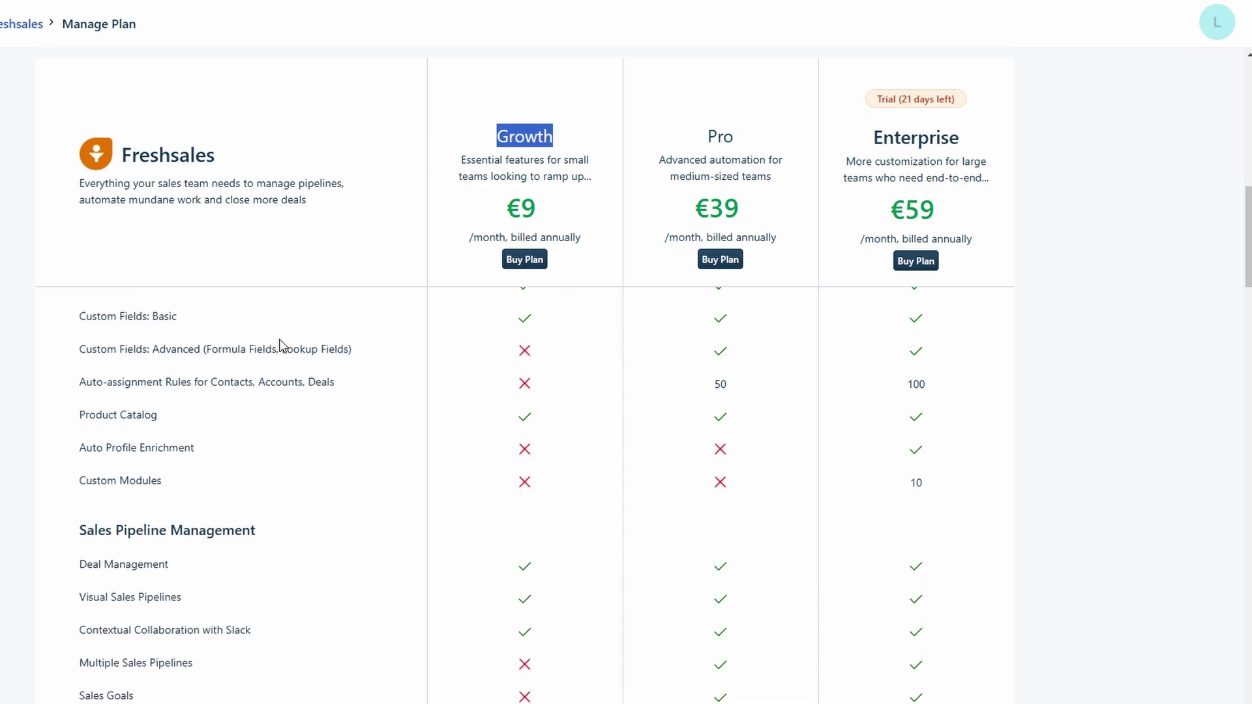
click(715, 207)
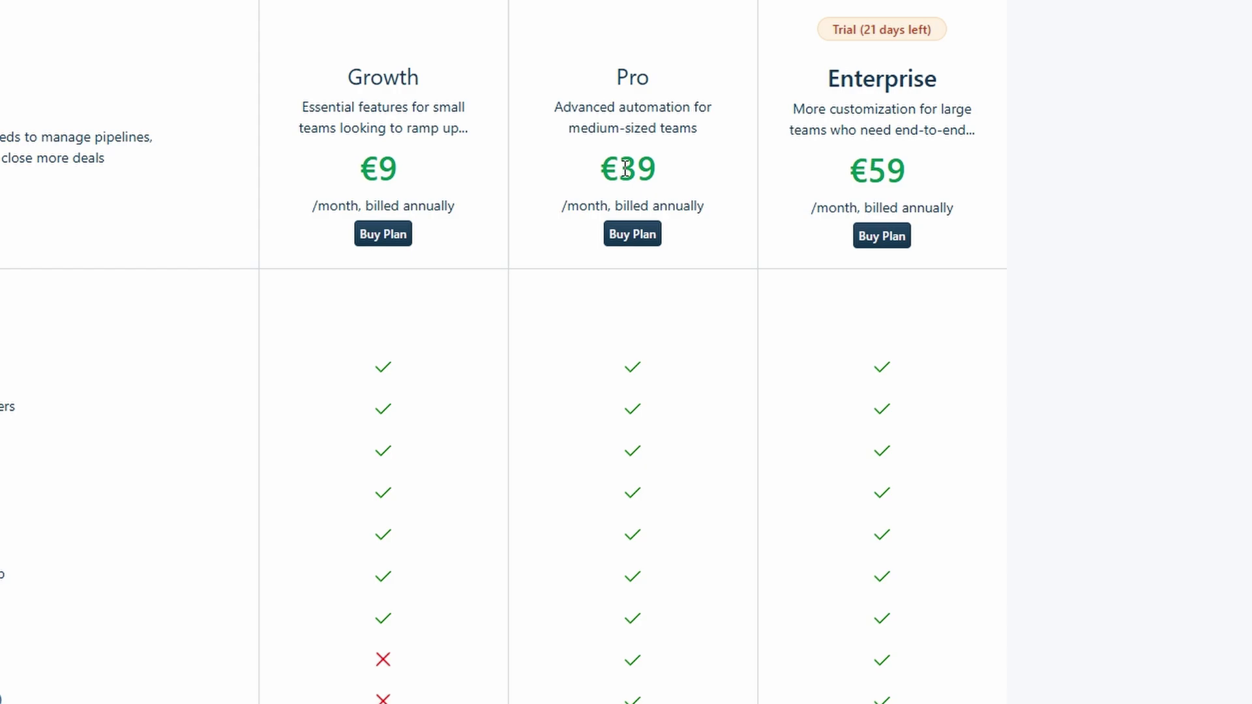
double_click(625, 169)
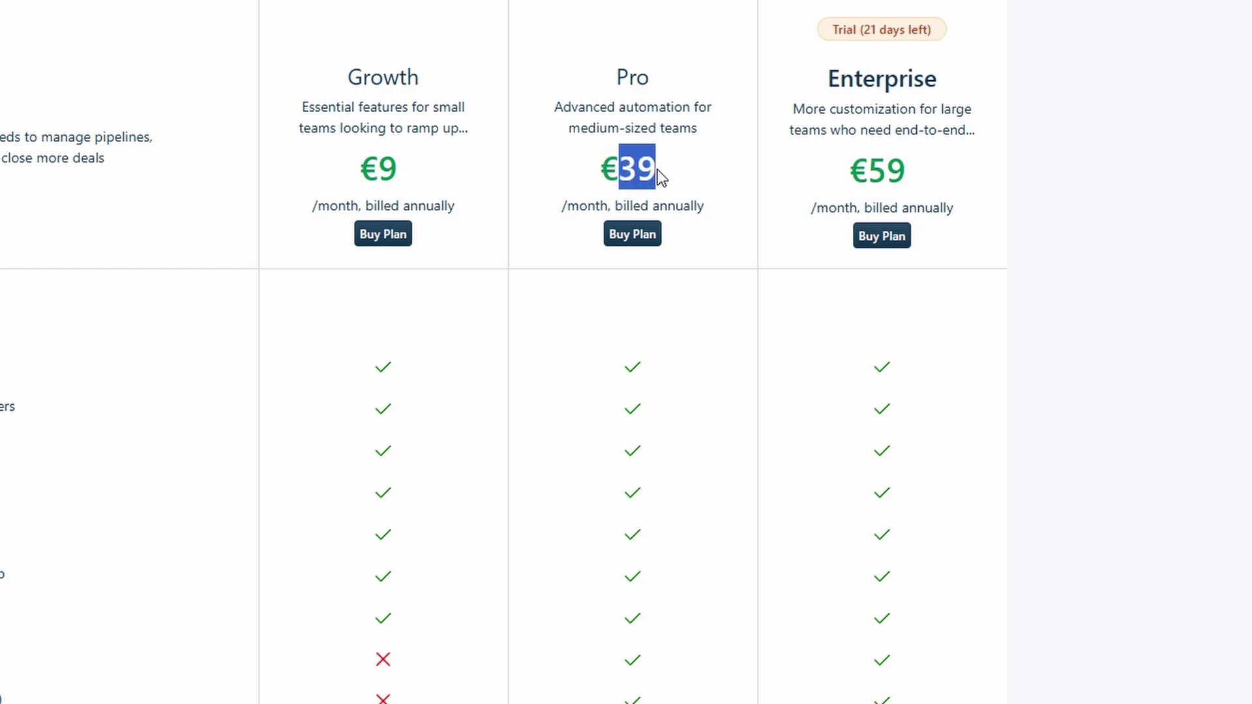
scroll(607, 305, down, 1)
scroll(608, 305, down, 10)
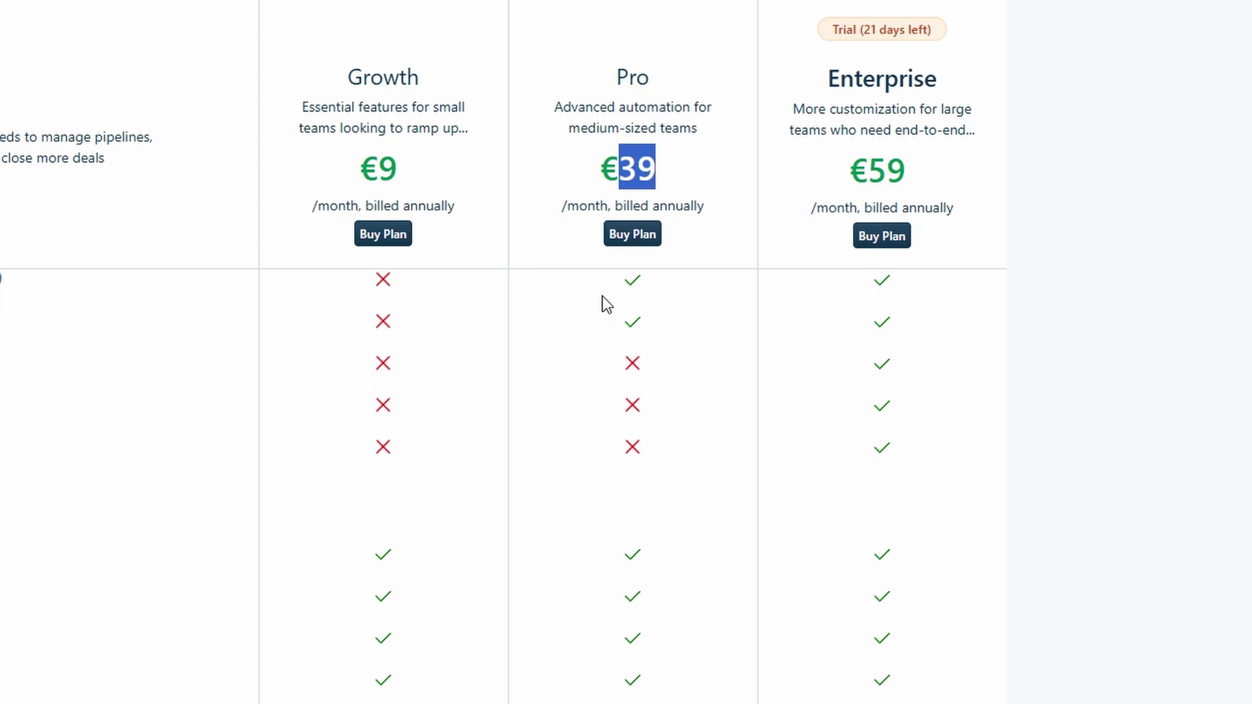
scroll(607, 305, down, 10)
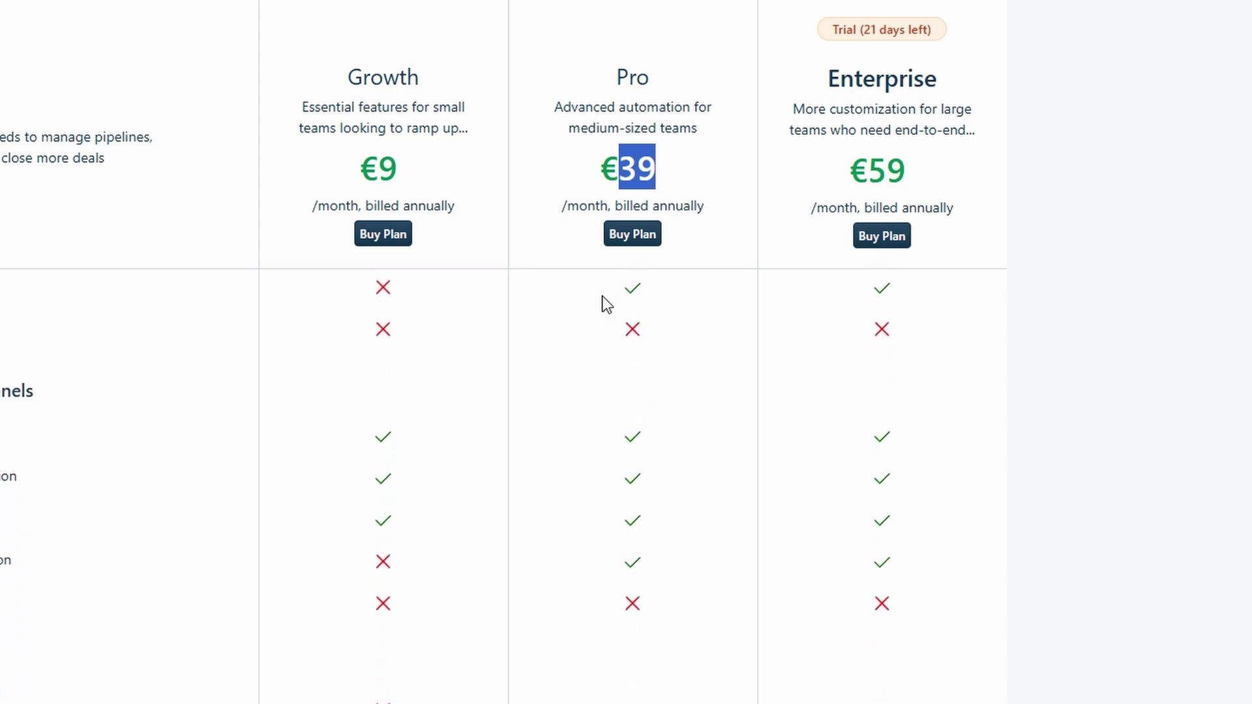
scroll(608, 305, down, 5)
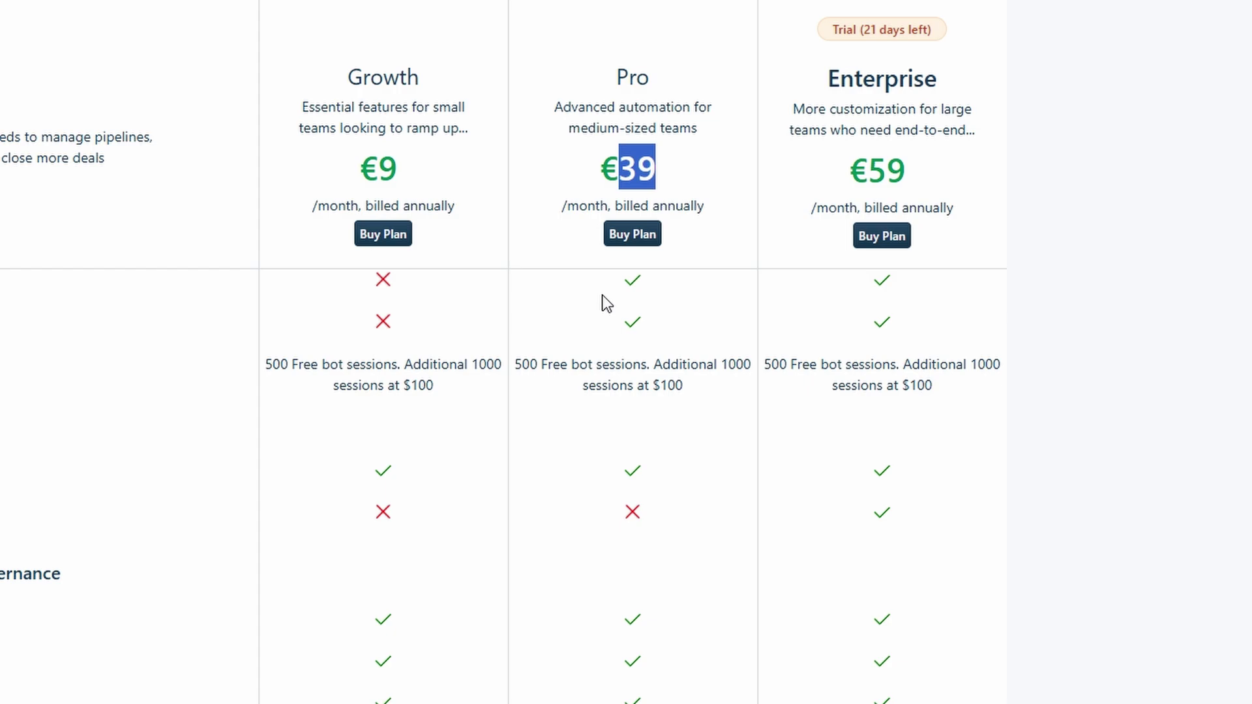
scroll(607, 305, down, 5)
scroll(607, 305, down, 5)
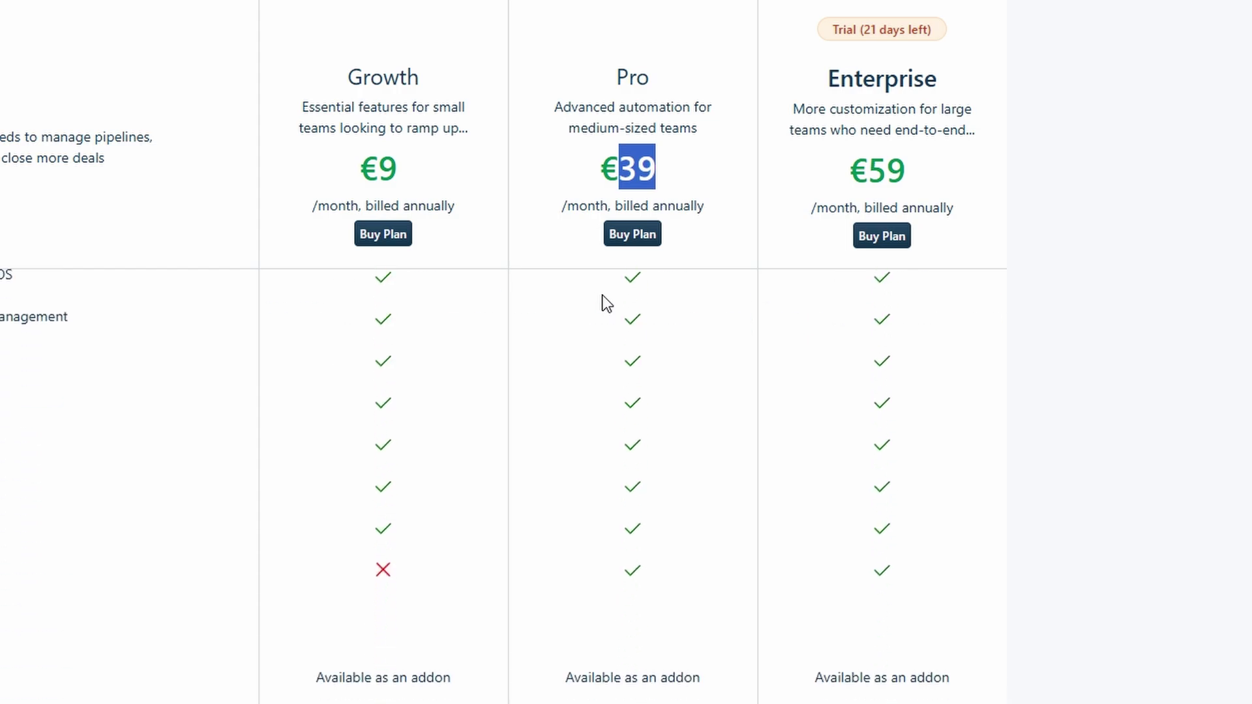
scroll(608, 304, down, 5)
scroll(607, 304, up, 5)
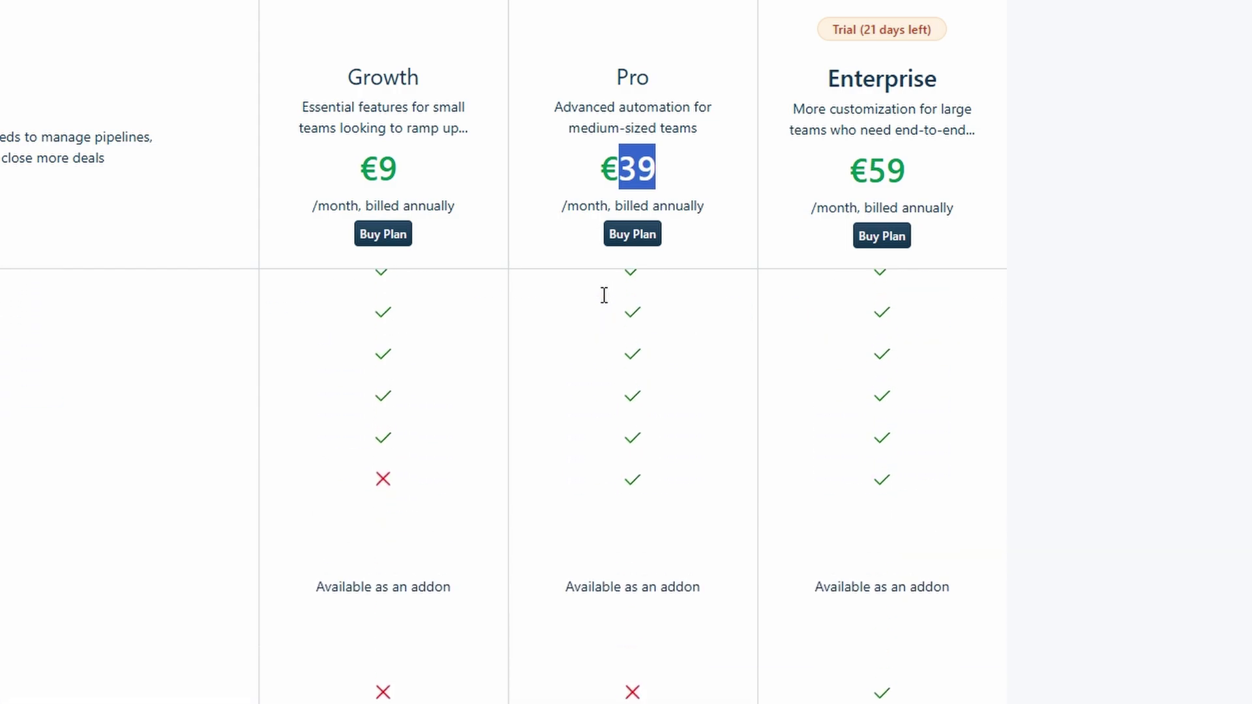
scroll(626, 487, down, 8)
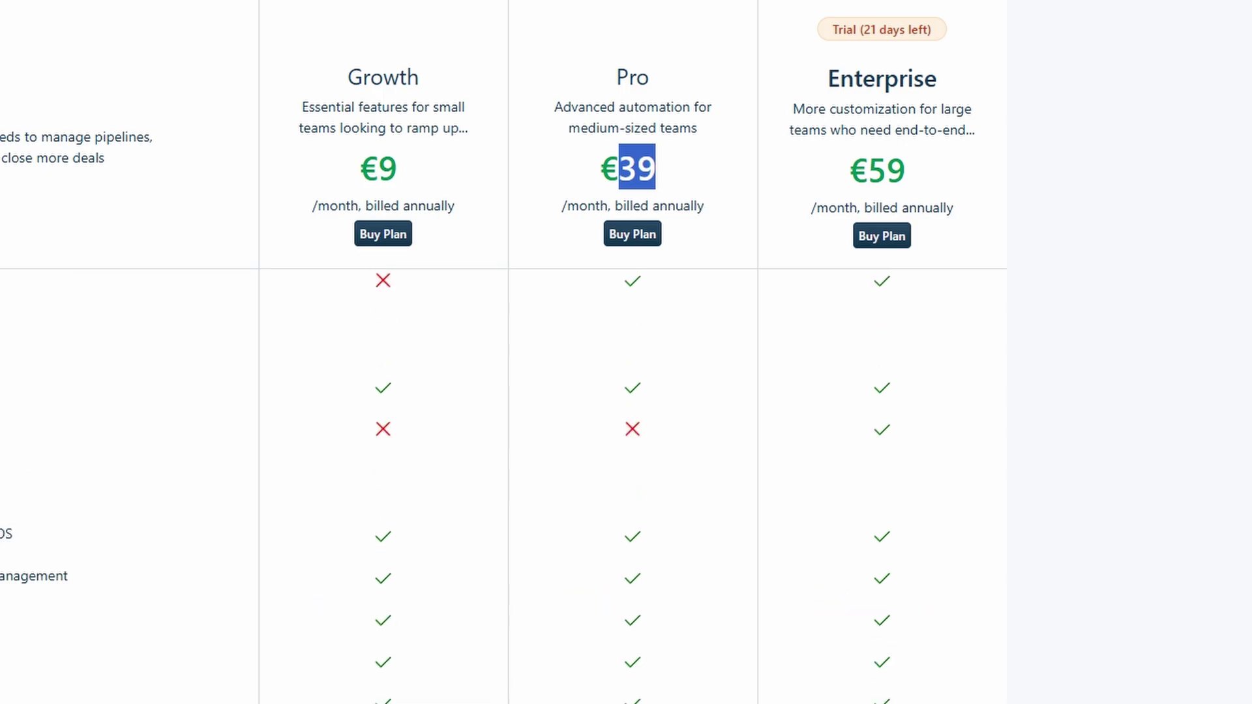
scroll(627, 486, up, 5)
scroll(1233, 69, up, 5)
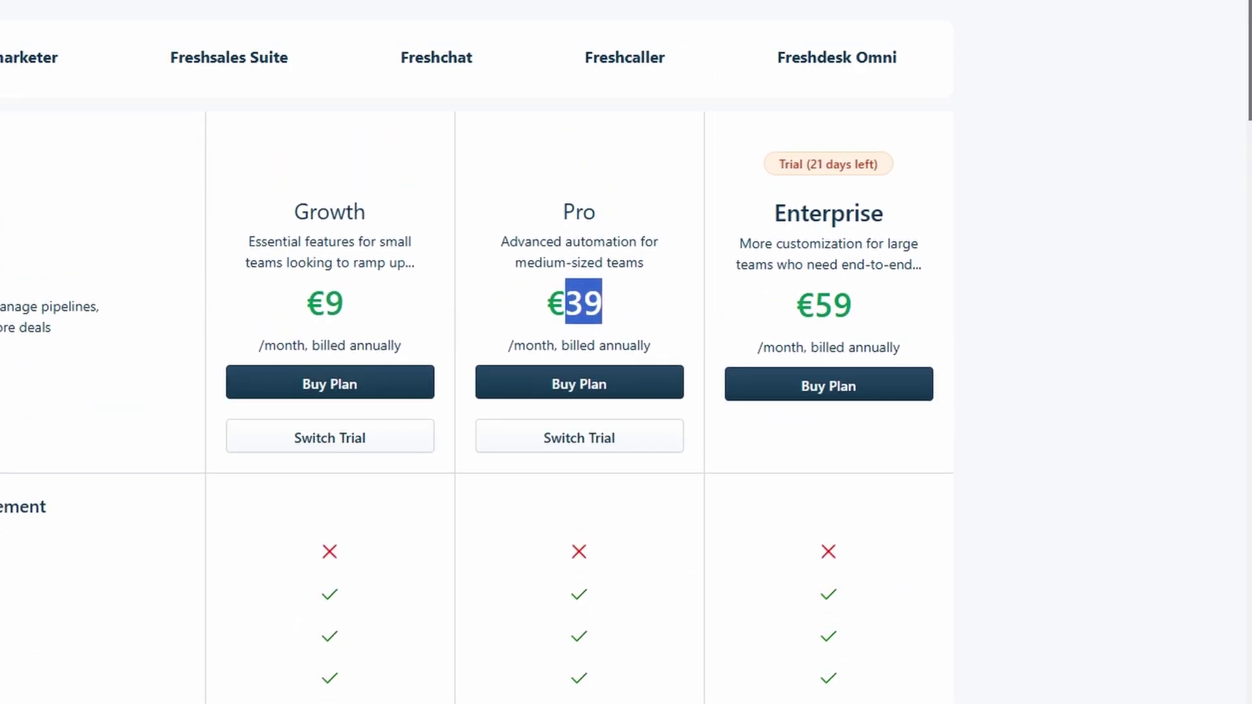
- Highlight the Enterprise plan name and scroll through the full Growth, Pro and Enterprise comparison table
double_click(866, 309)
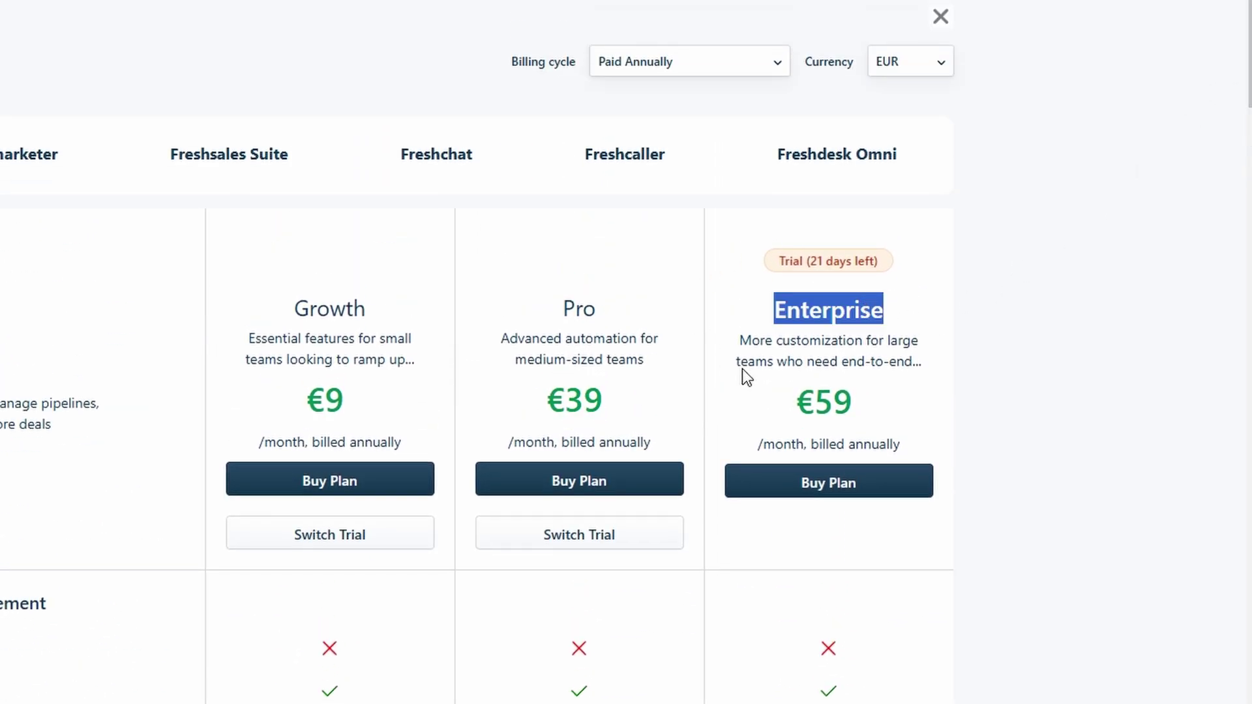
scroll(861, 358, down, 4)
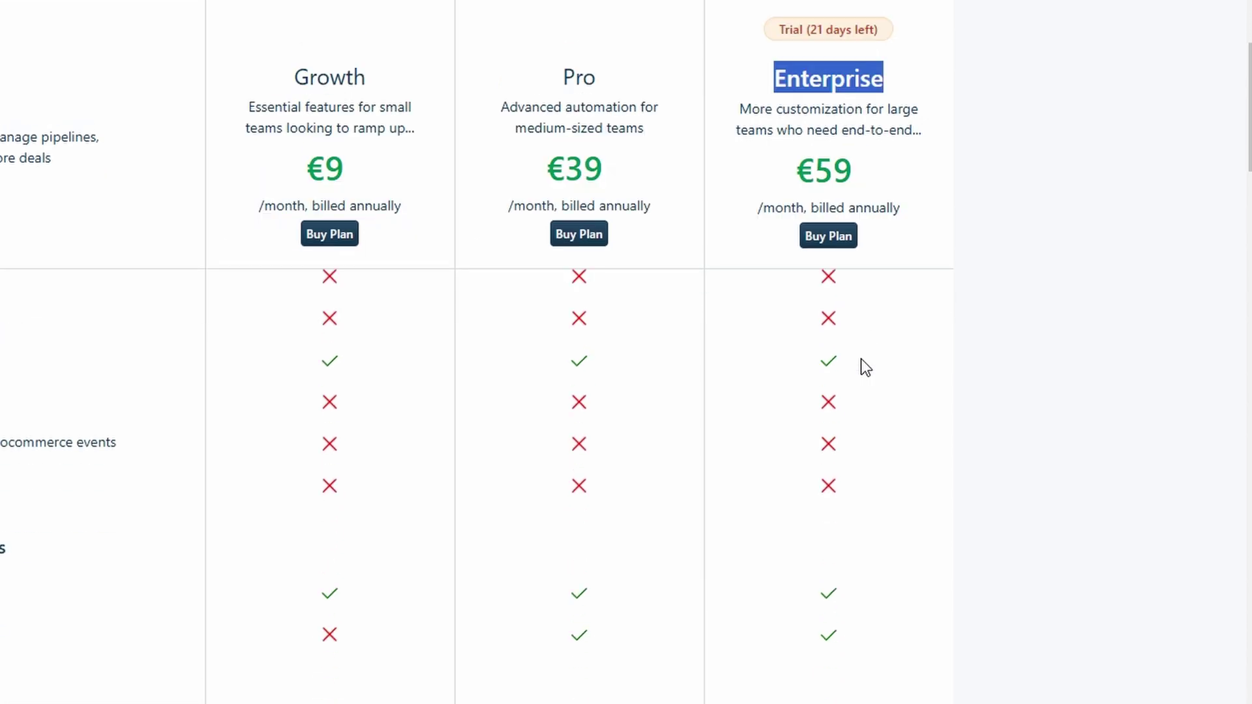
scroll(861, 359, down, 1)
scroll(861, 359, down, 3)
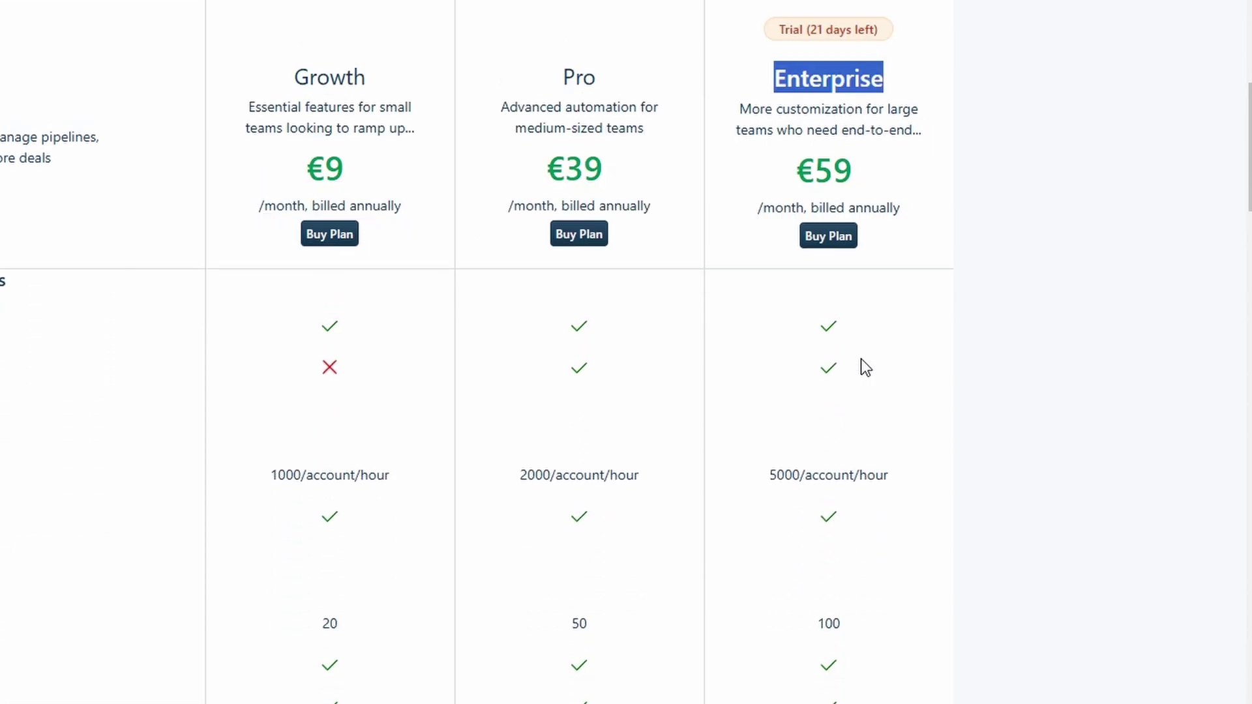
scroll(861, 359, down, 3)
scroll(861, 359, down, 2)
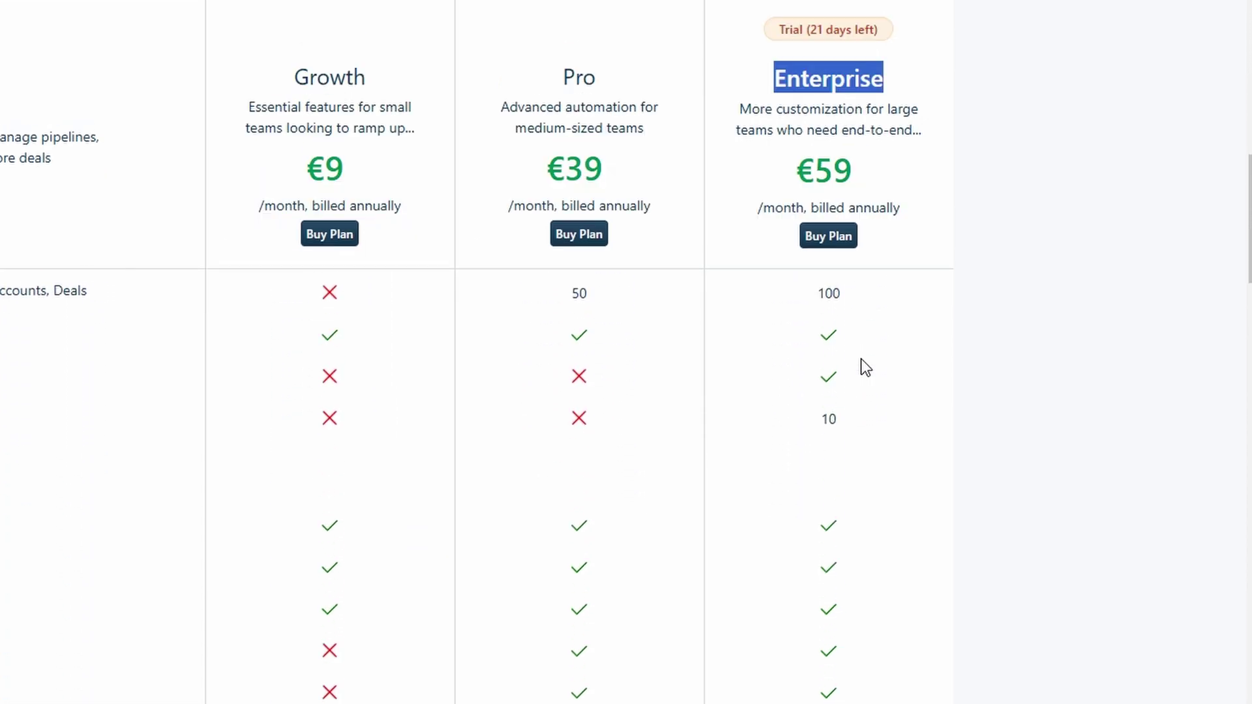
scroll(861, 359, down, 2)
scroll(861, 358, down, 3)
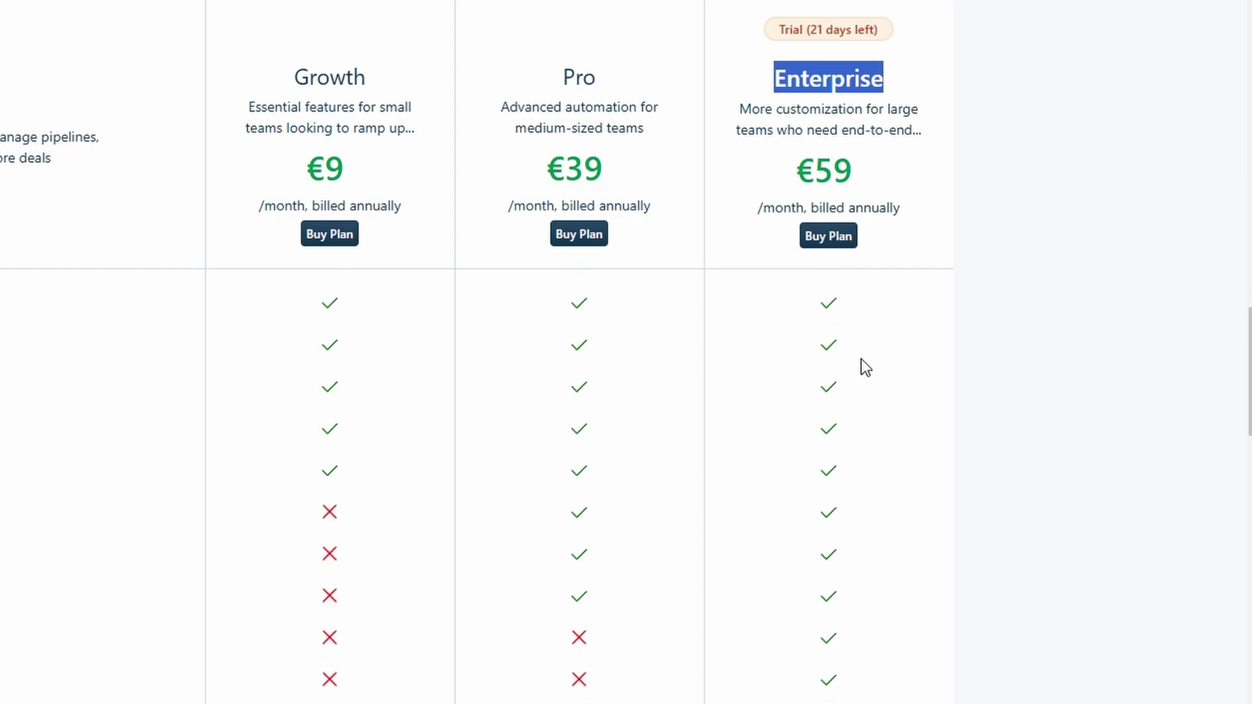
scroll(861, 359, down, 6)
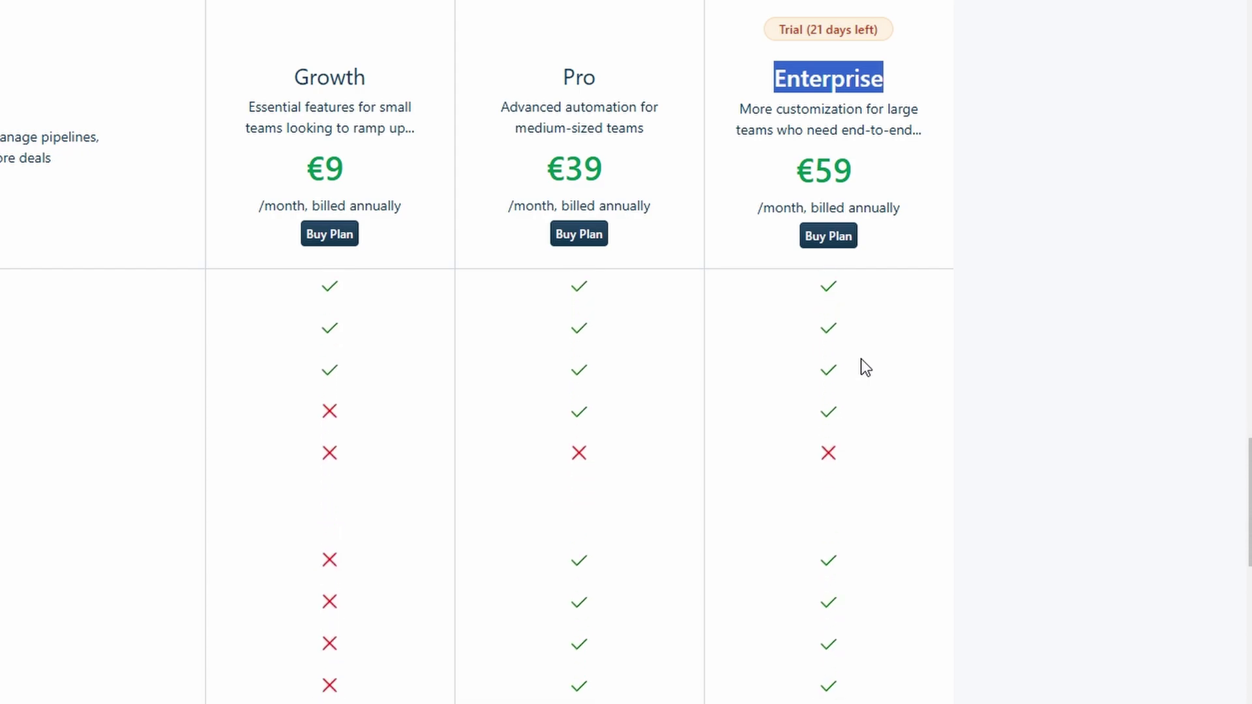
scroll(860, 359, down, 5)
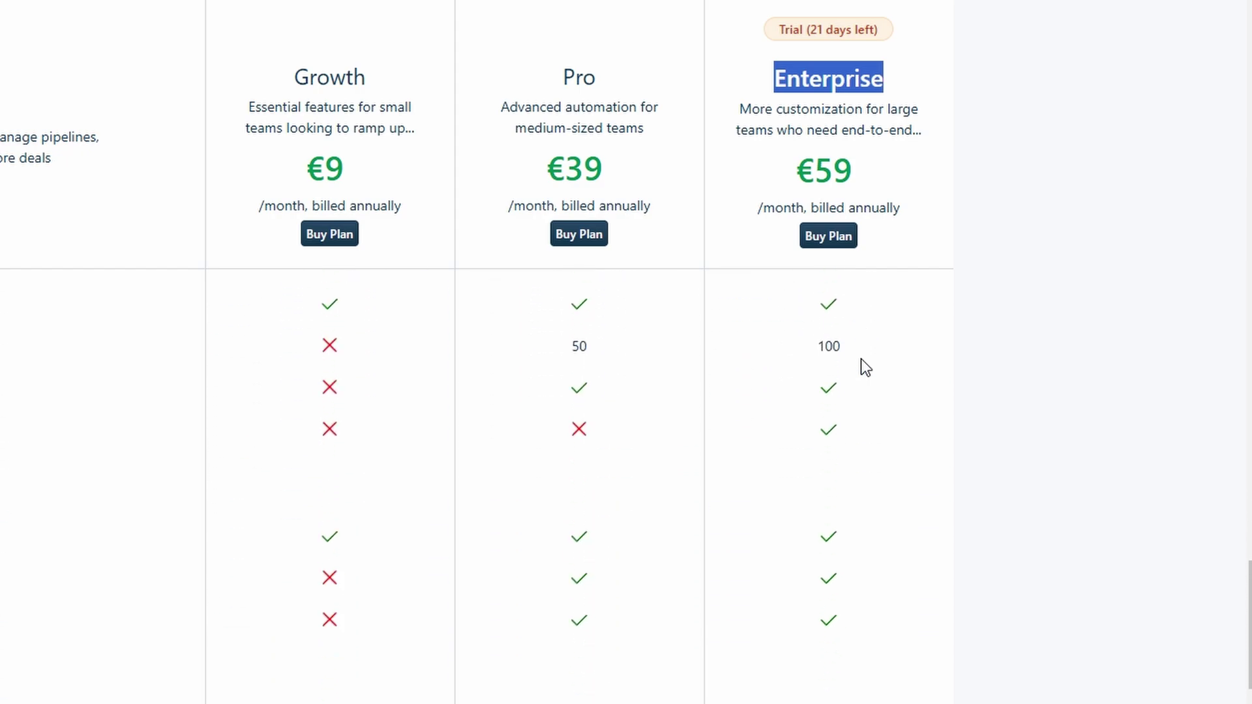
scroll(861, 358, down, 6)
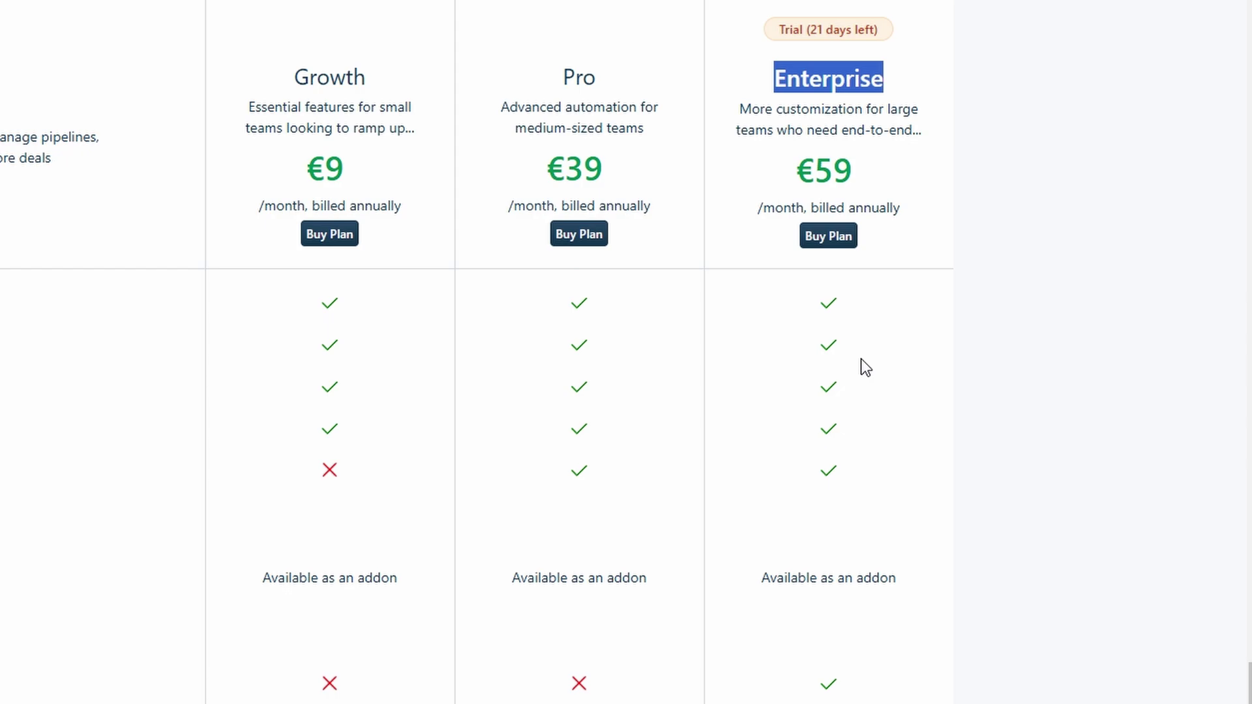
scroll(864, 367, up, 5)
drag(1247, 620, 1247, 39)
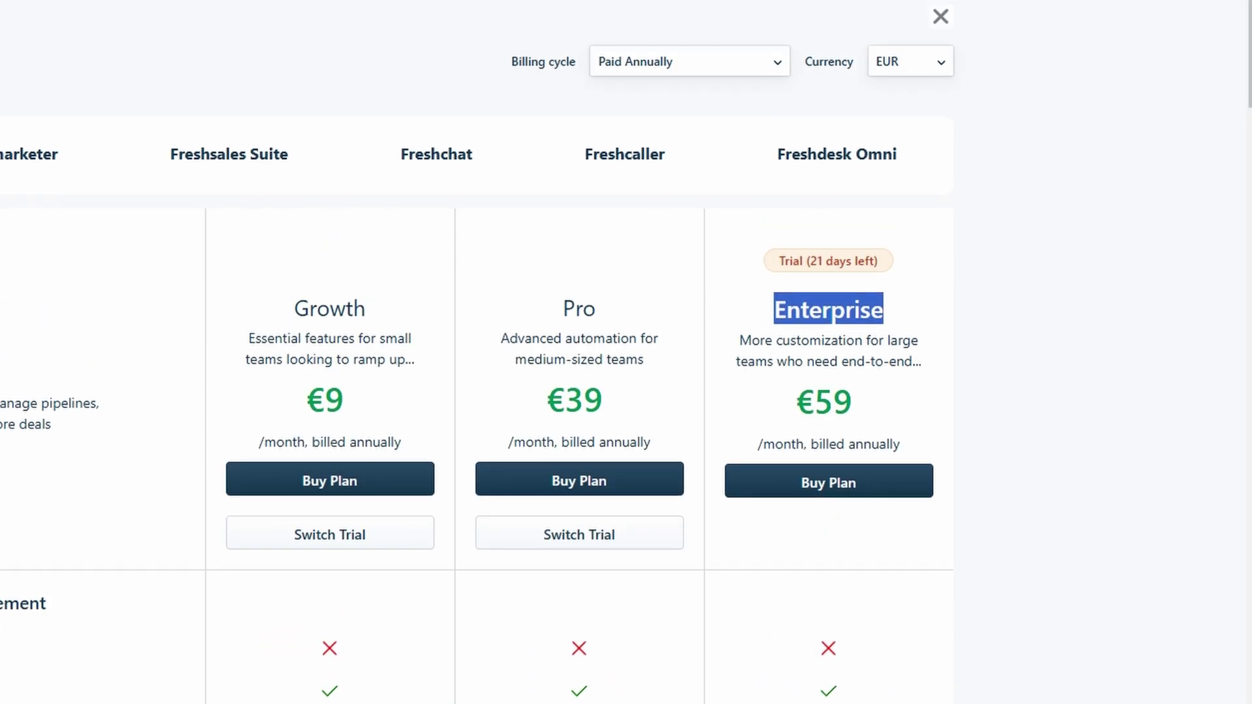